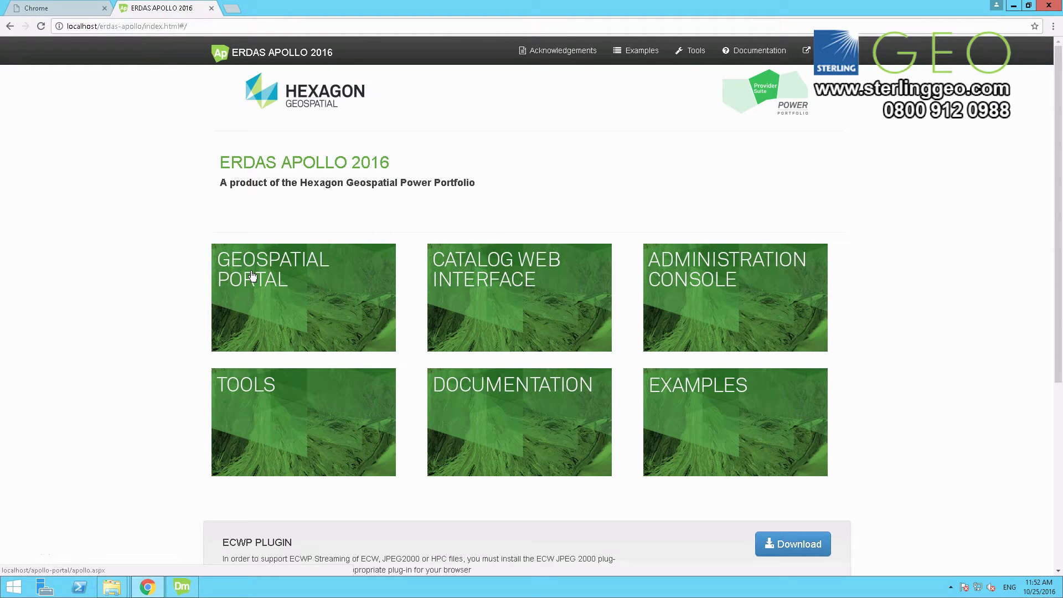
Step: Open the Geospatial Portal, then reload the ERDAS APOLLO 2016 start page in a new tab
{"action": "left_click", "coordinate": [252, 274]}
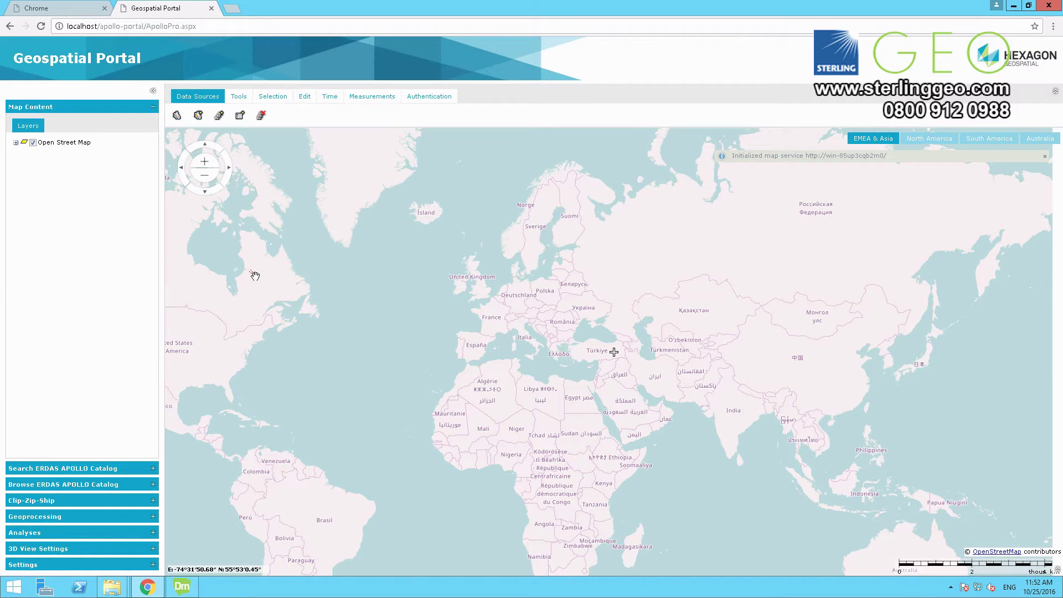
{"action": "left_click", "coordinate": [231, 8]}
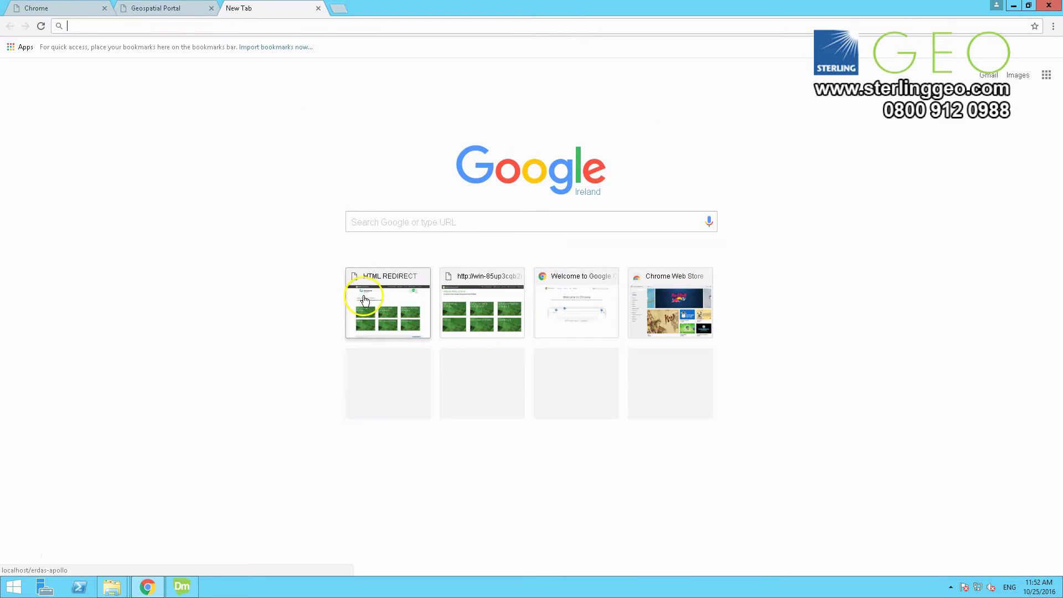
{"action": "left_click", "coordinate": [365, 298]}
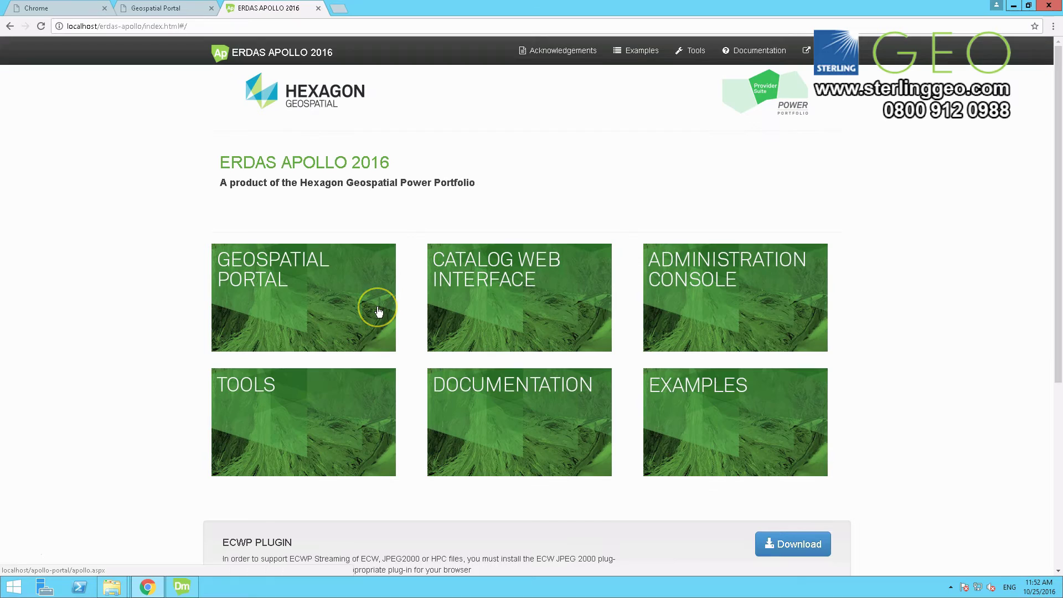
Step: From the Administration Console's Instance List, create a new portal instance named ApolloPortal2
{"action": "left_click", "coordinate": [705, 296]}
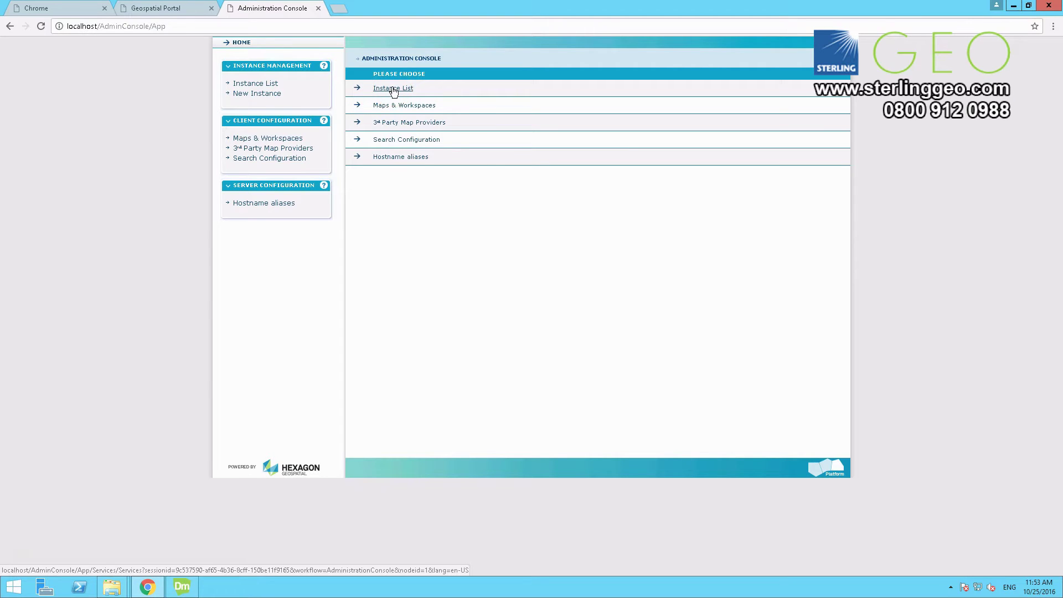
{"action": "left_click", "coordinate": [393, 89]}
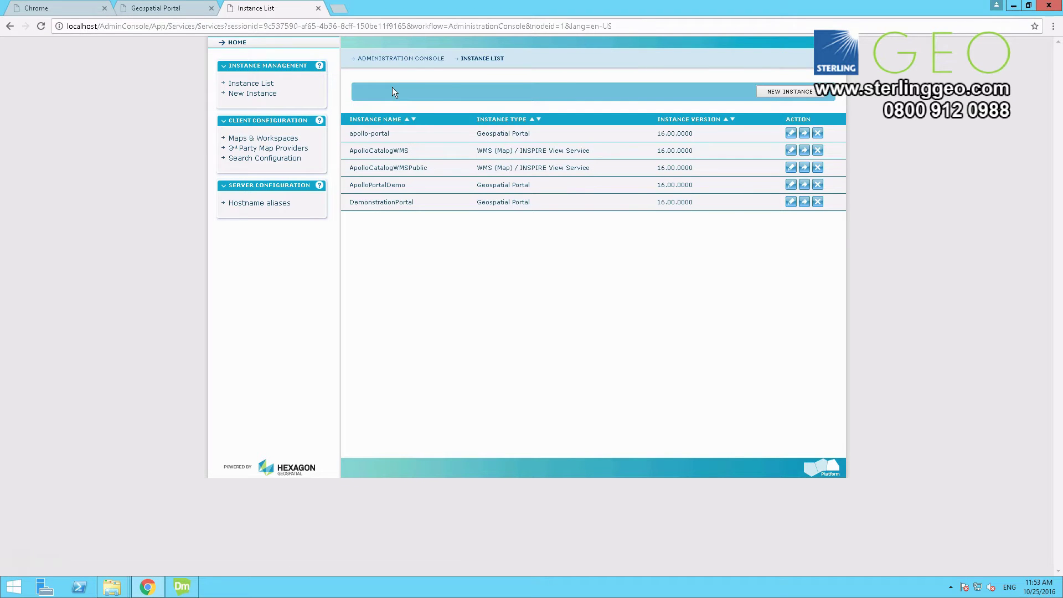
{"action": "left_click", "coordinate": [790, 93]}
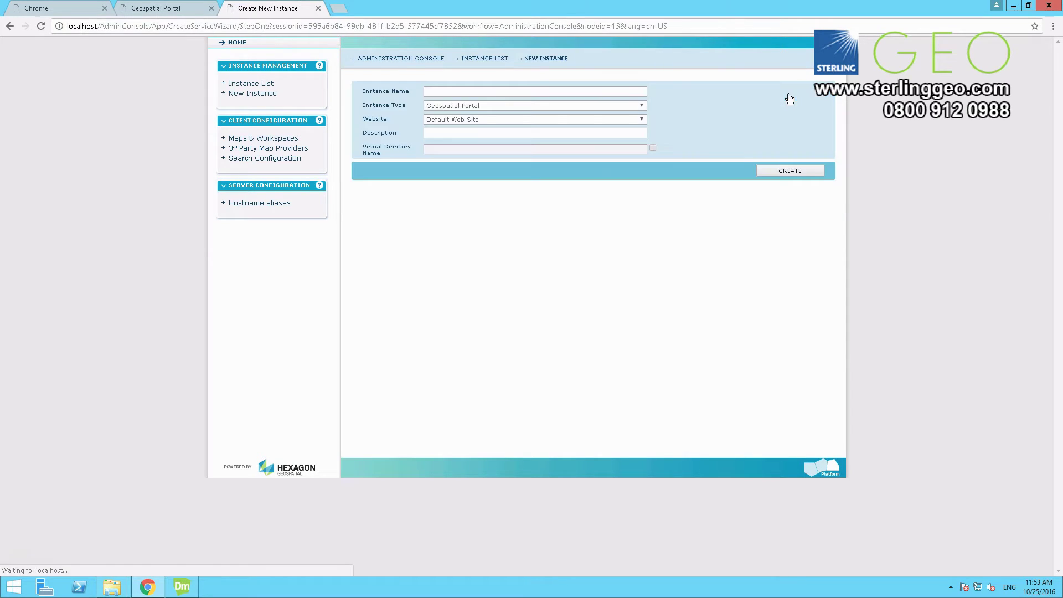
{"action": "left_click", "coordinate": [736, 102]}
{"action": "left_click", "coordinate": [532, 96]}
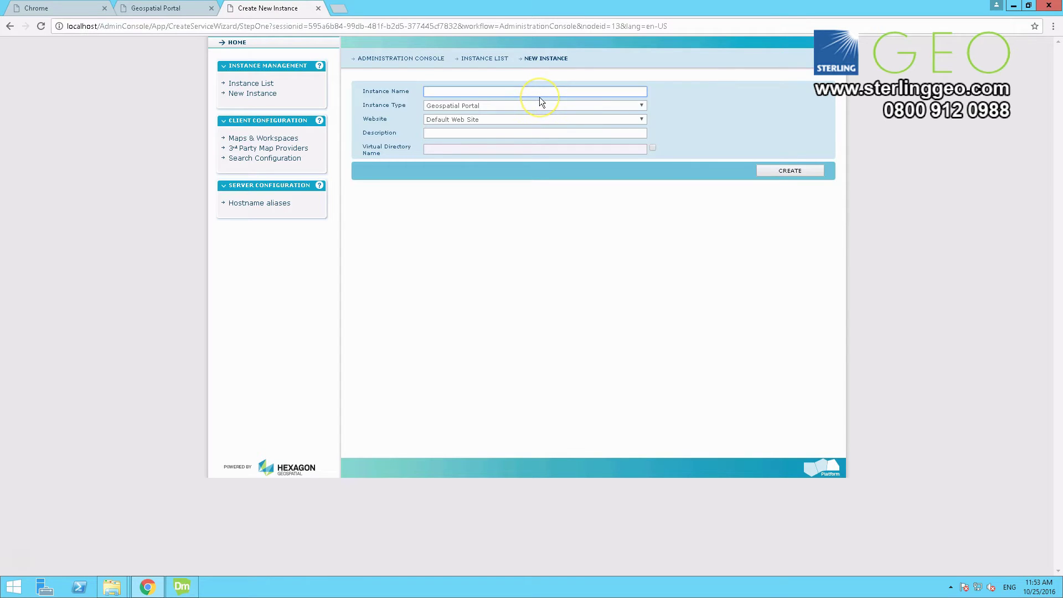
{"action": "type", "text": "ApolloPortal"}
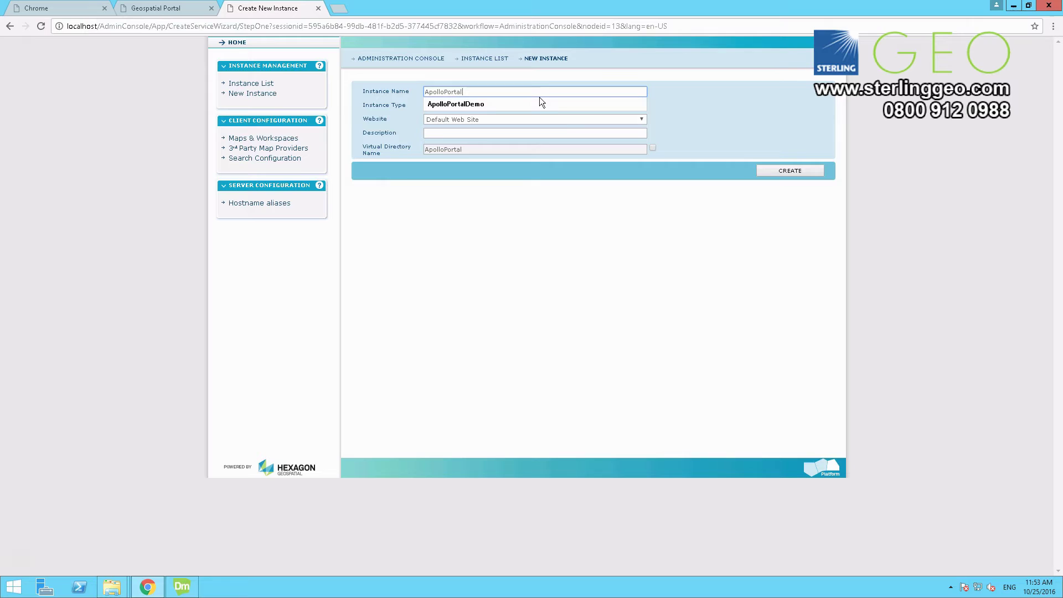
{"action": "type", "text": "2"}
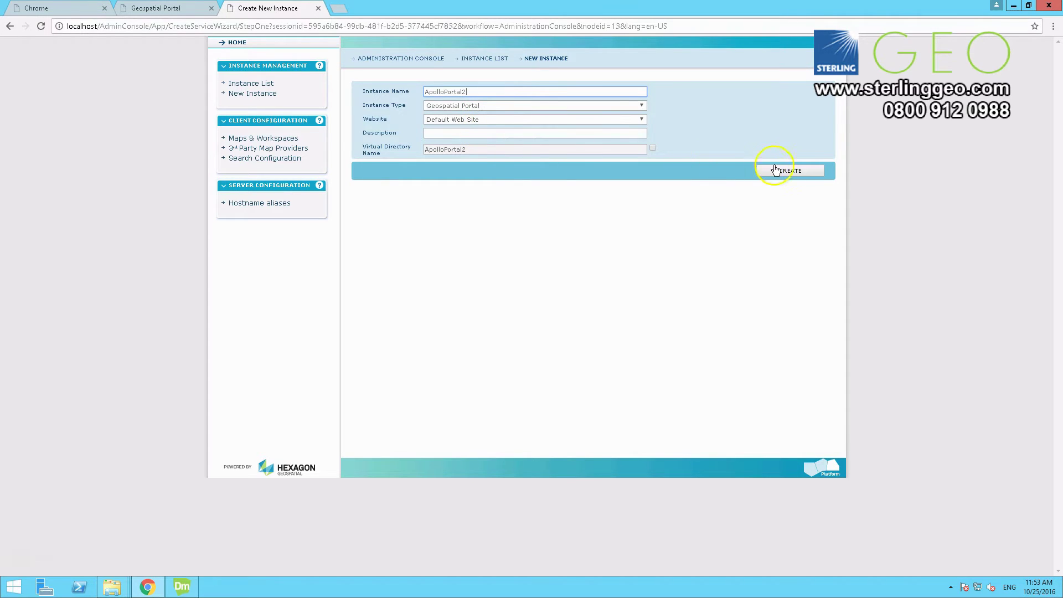
{"action": "left_click", "coordinate": [793, 171]}
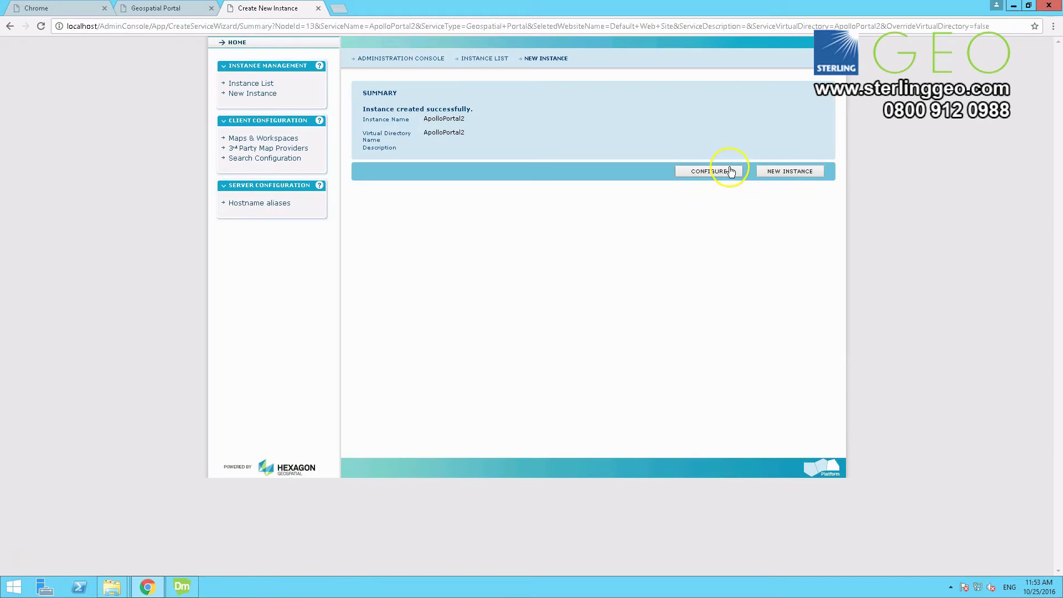
Step: Set ApolloPortal2's default starting layout to ApolloPro.aspx, apply it, and run the portal
{"action": "left_click", "coordinate": [720, 172]}
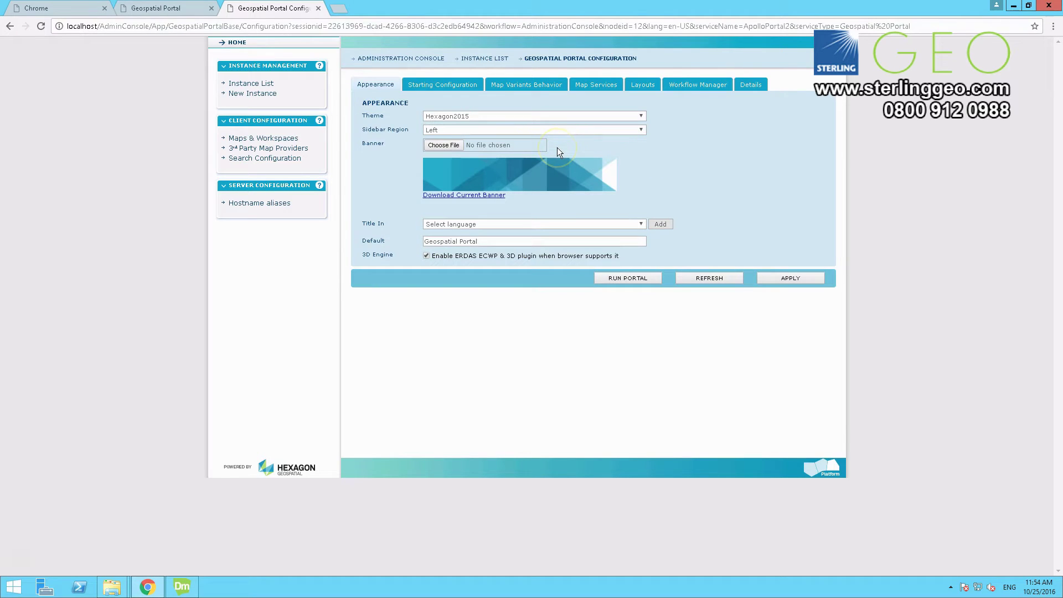
{"action": "left_click", "coordinate": [447, 88]}
{"action": "left_click", "coordinate": [470, 117]}
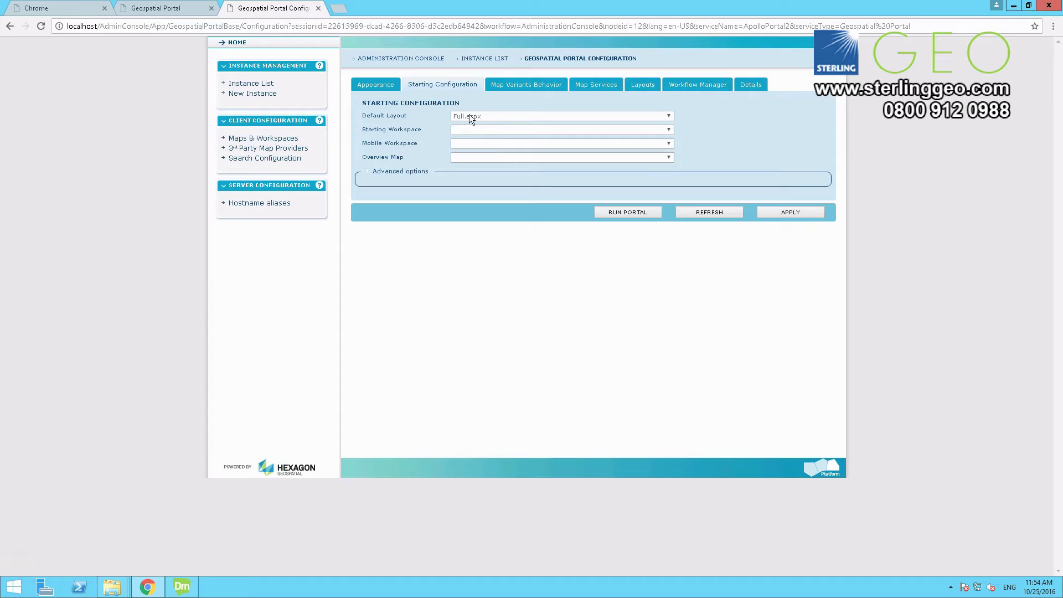
{"action": "left_click", "coordinate": [605, 130]}
{"action": "left_click", "coordinate": [648, 118]}
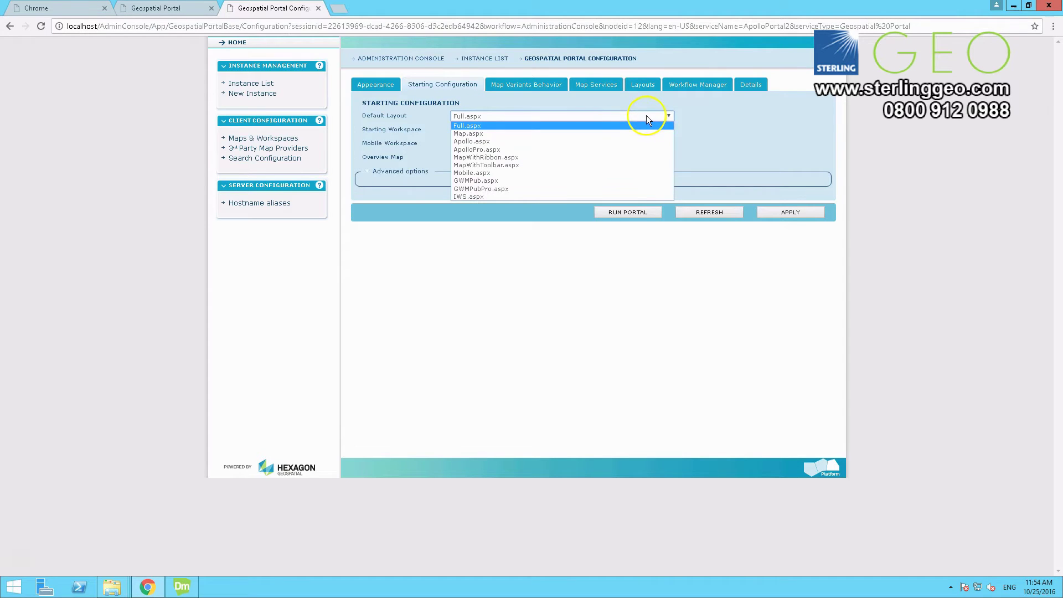
{"action": "left_click", "coordinate": [603, 153]}
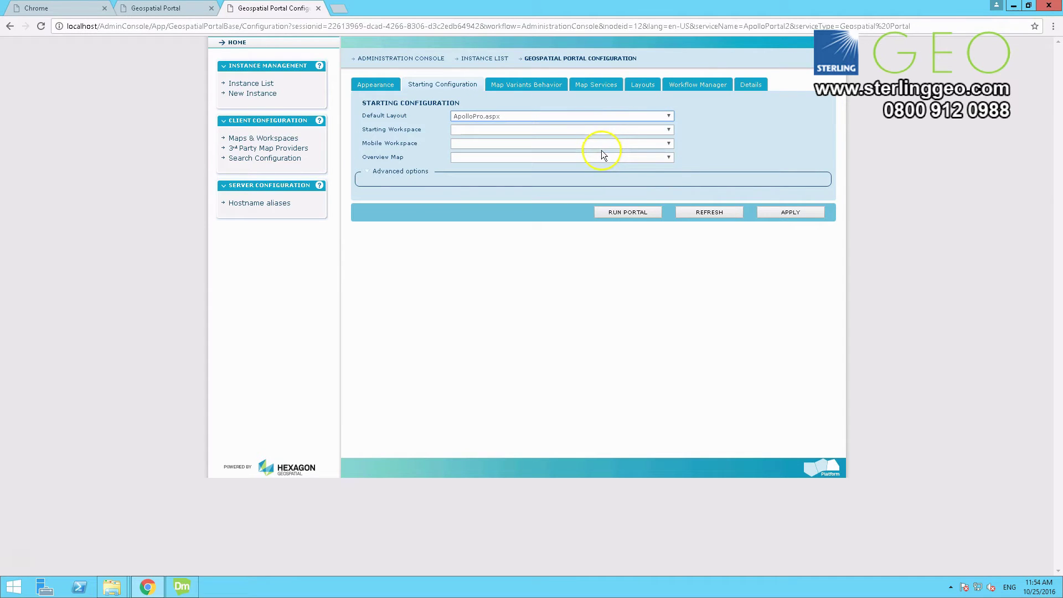
{"action": "left_click", "coordinate": [778, 214]}
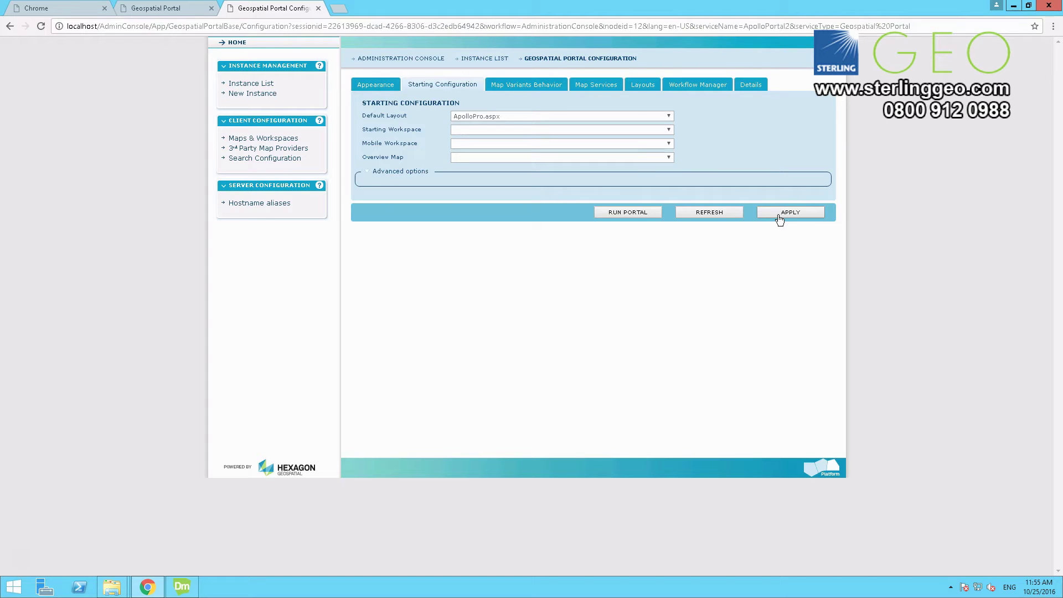
{"action": "left_click", "coordinate": [774, 219]}
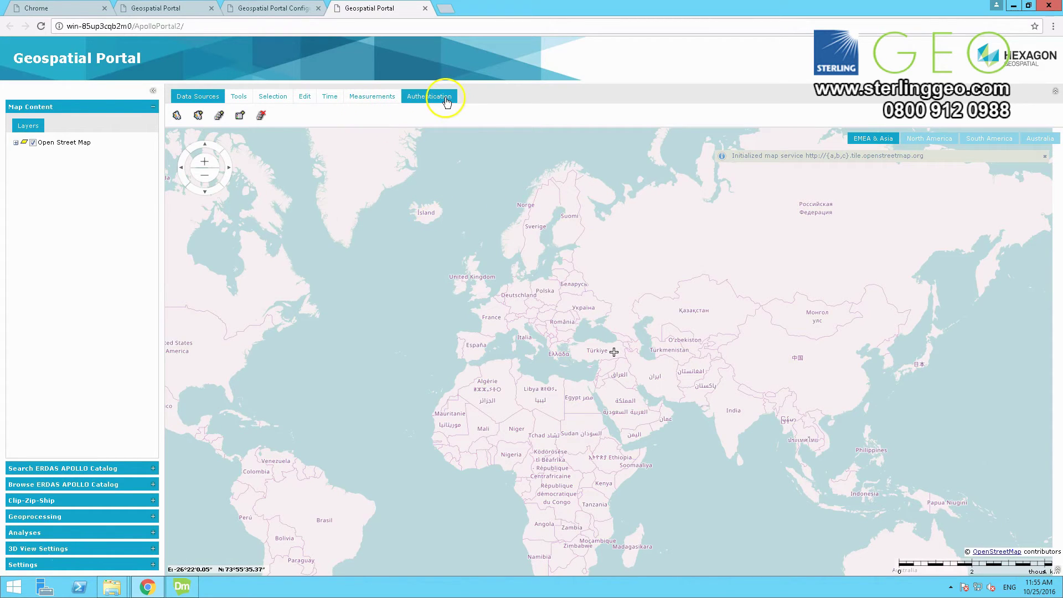
{"action": "left_click", "coordinate": [177, 116]}
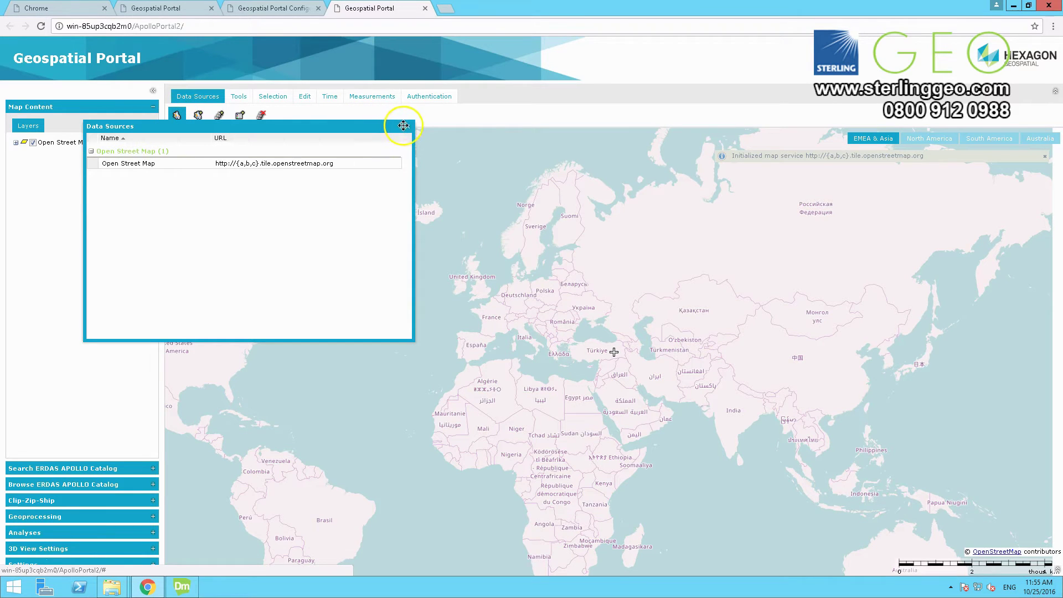
{"action": "left_click", "coordinate": [405, 123]}
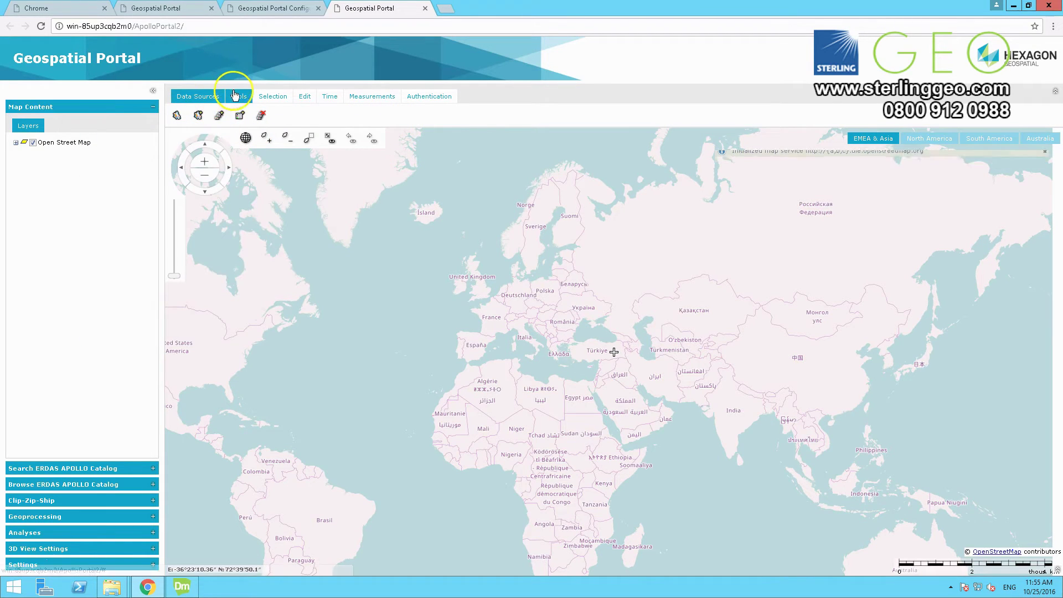
{"action": "left_click", "coordinate": [199, 117]}
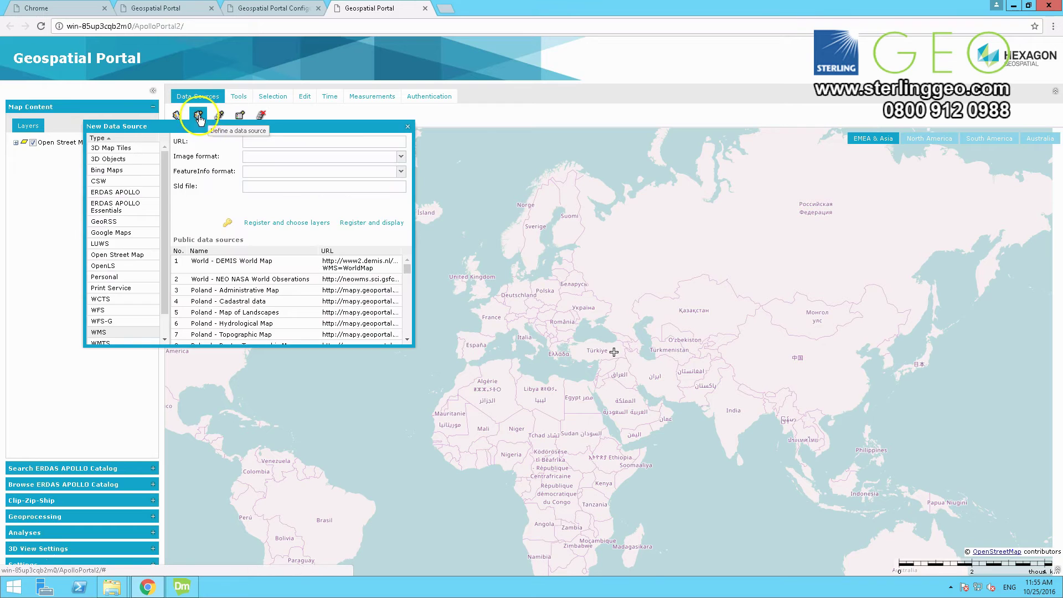
{"action": "scroll", "coordinate": [166, 275], "scroll_direction": "down", "scroll_amount": 2}
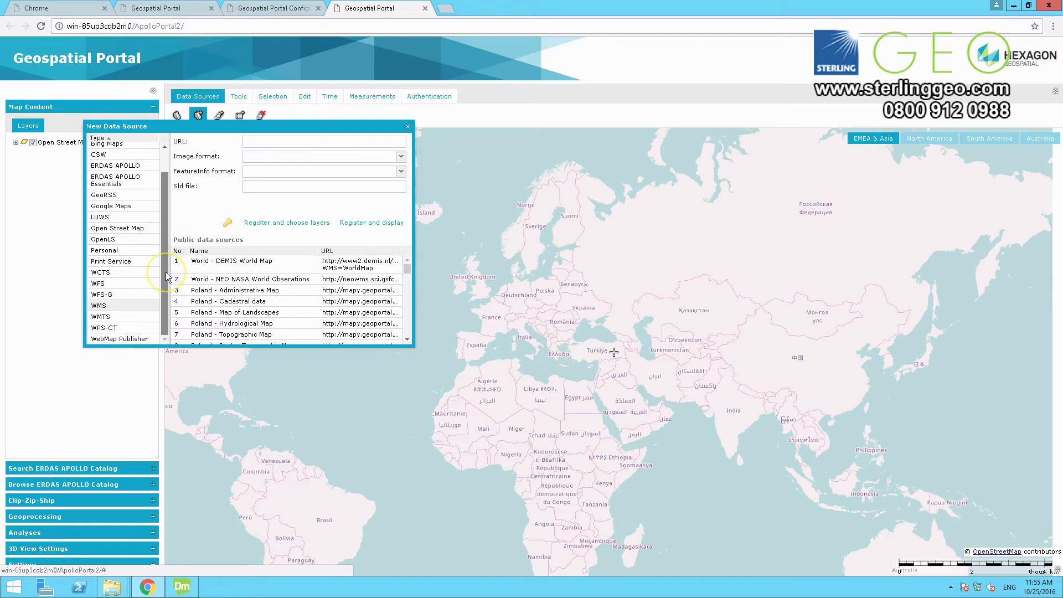
{"action": "scroll", "coordinate": [164, 239], "scroll_direction": "up", "scroll_amount": 2}
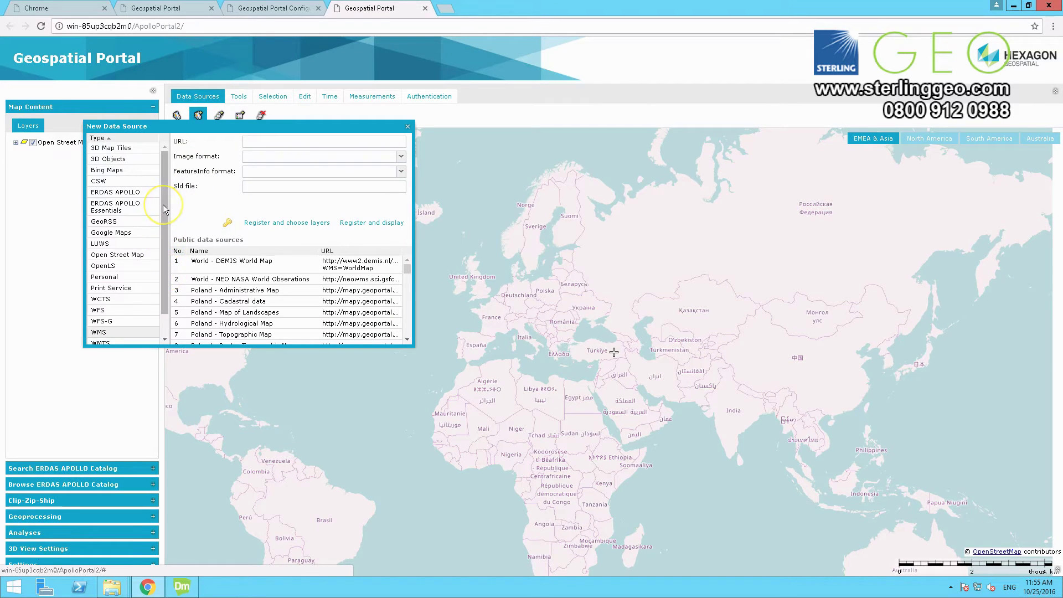
{"action": "left_click", "coordinate": [117, 194]}
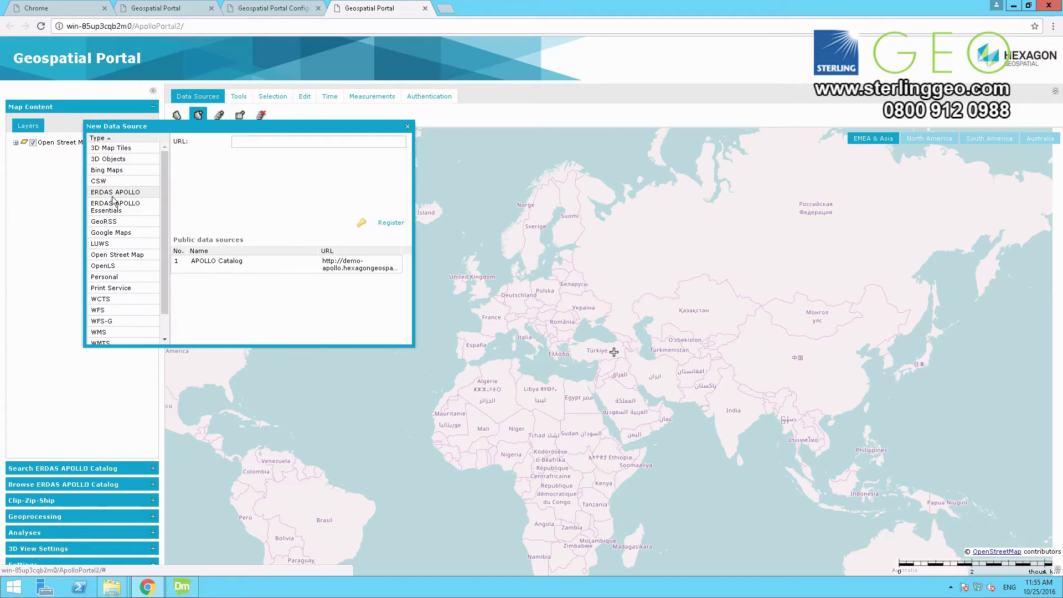
{"action": "left_click", "coordinate": [241, 142]}
{"action": "type", "text": "http://localhost"}
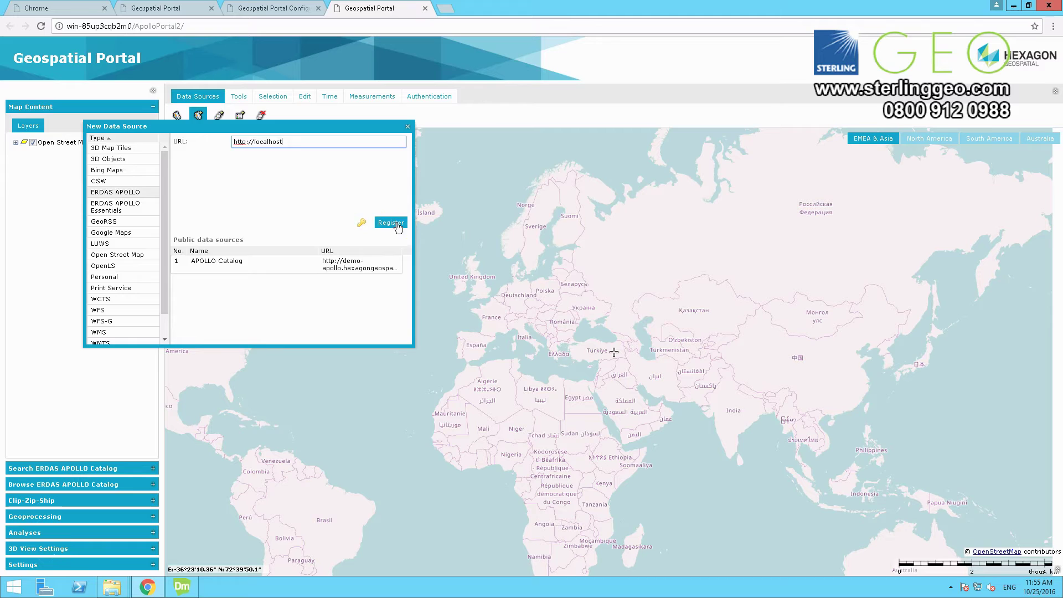
{"action": "left_click", "coordinate": [398, 224]}
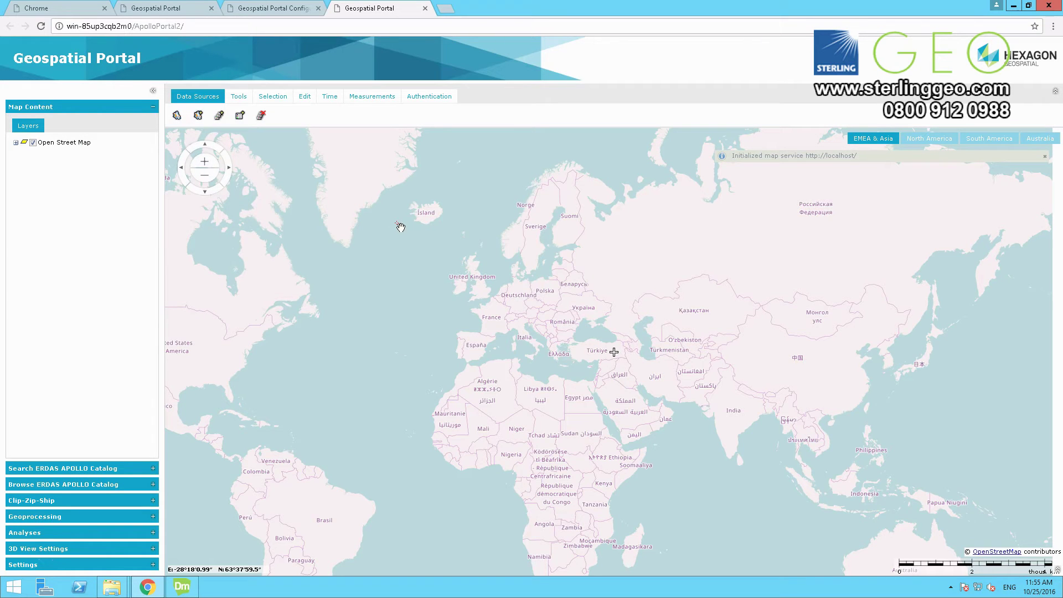
Step: Save the current map as a new user workspace named ApolloPortal
{"action": "left_click", "coordinate": [239, 97]}
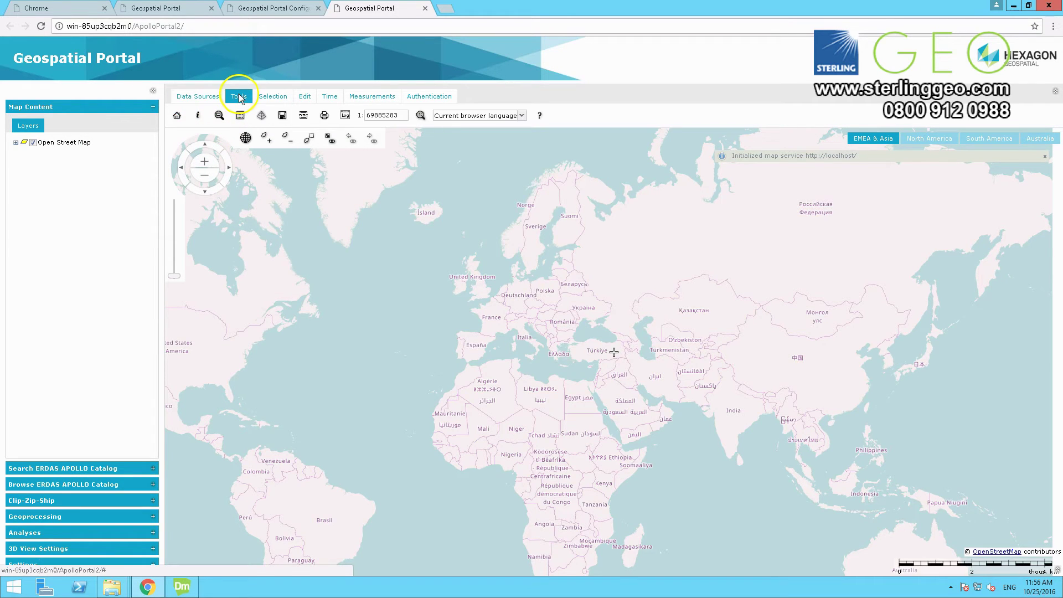
{"action": "left_click", "coordinate": [282, 115]}
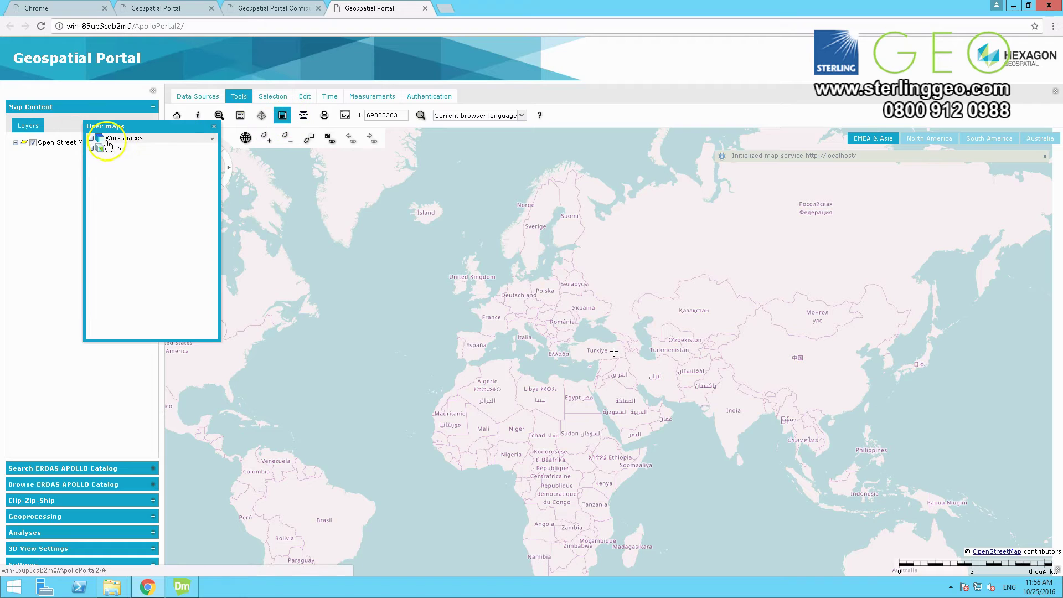
{"action": "left_click", "coordinate": [215, 143]}
{"action": "mouse_move", "coordinate": [235, 151]}
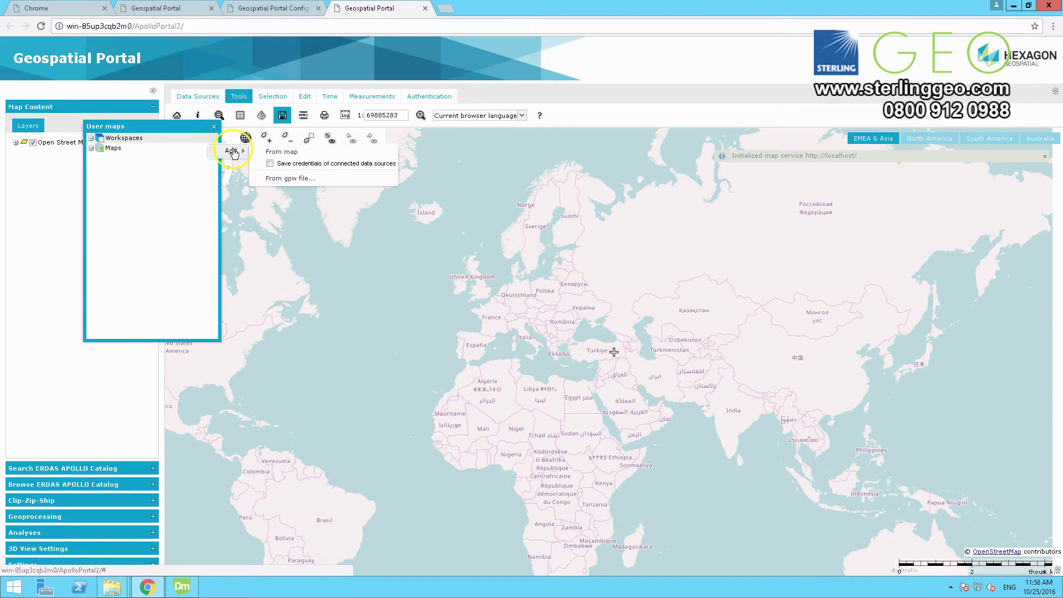
{"action": "left_click", "coordinate": [274, 154]}
{"action": "type", "text": "ApolloPortal"}
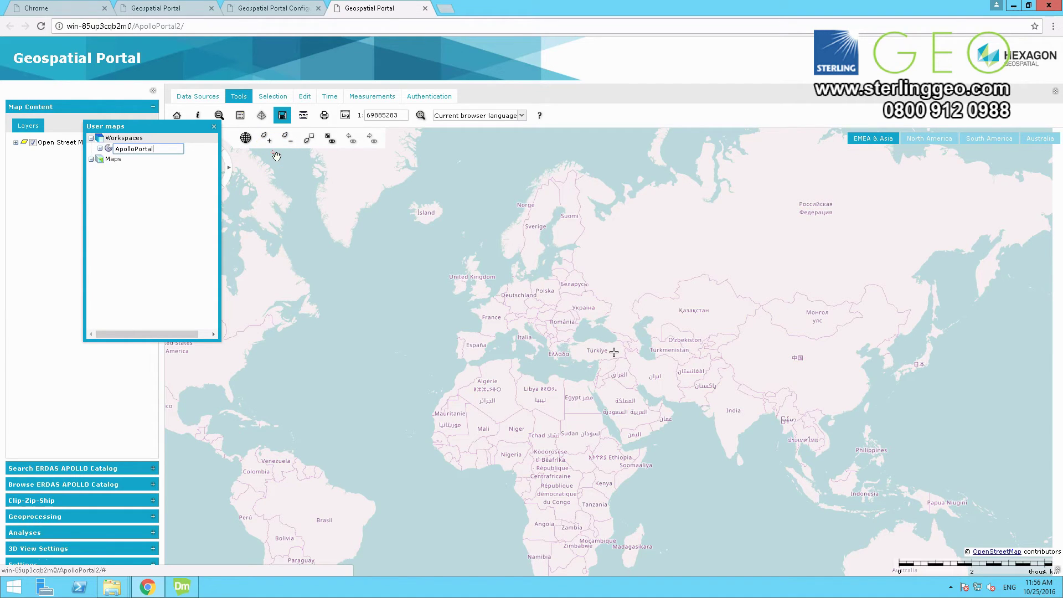
{"action": "left_click", "coordinate": [171, 164]}
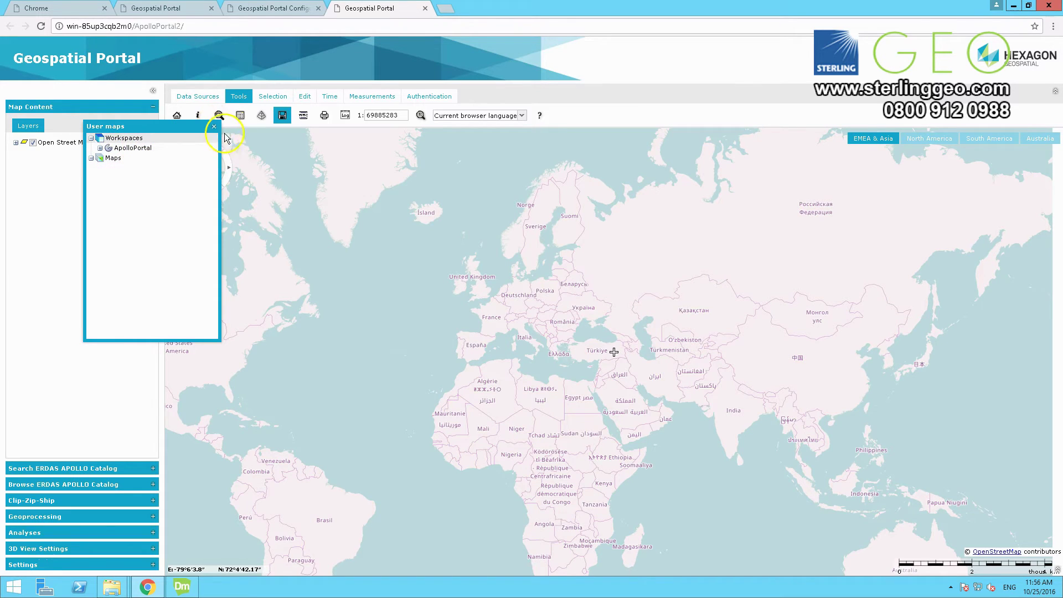
Step: Copy the ApolloPortal workspace's direct link and load it in a new tab to test it
{"action": "right_click", "coordinate": [210, 148]}
{"action": "left_click", "coordinate": [244, 206]}
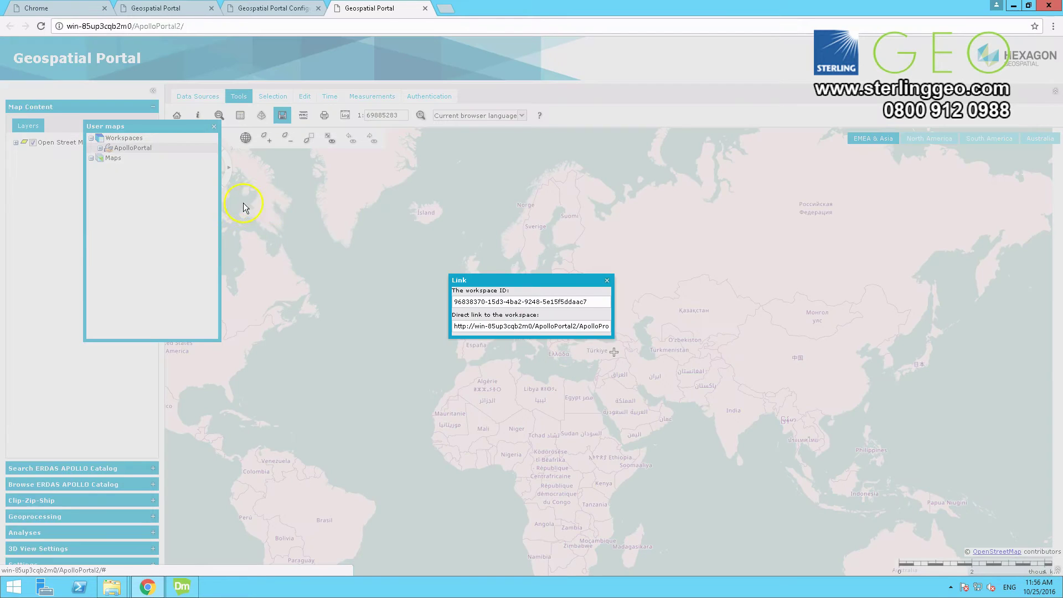
{"action": "left_click", "coordinate": [500, 328]}
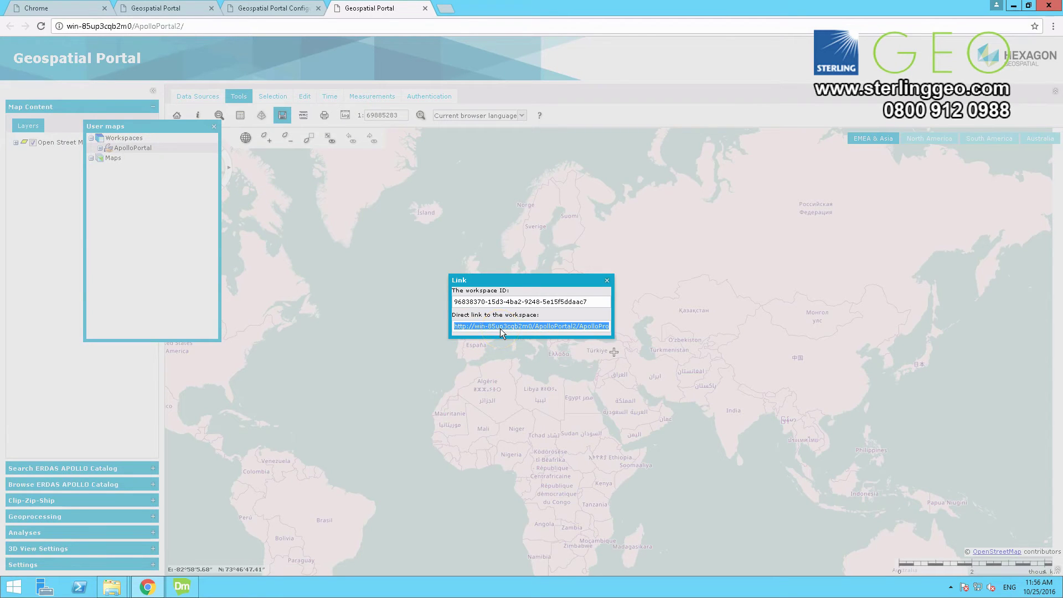
{"action": "left_click", "coordinate": [448, 8]}
{"action": "key", "text": "ctrl+v"}
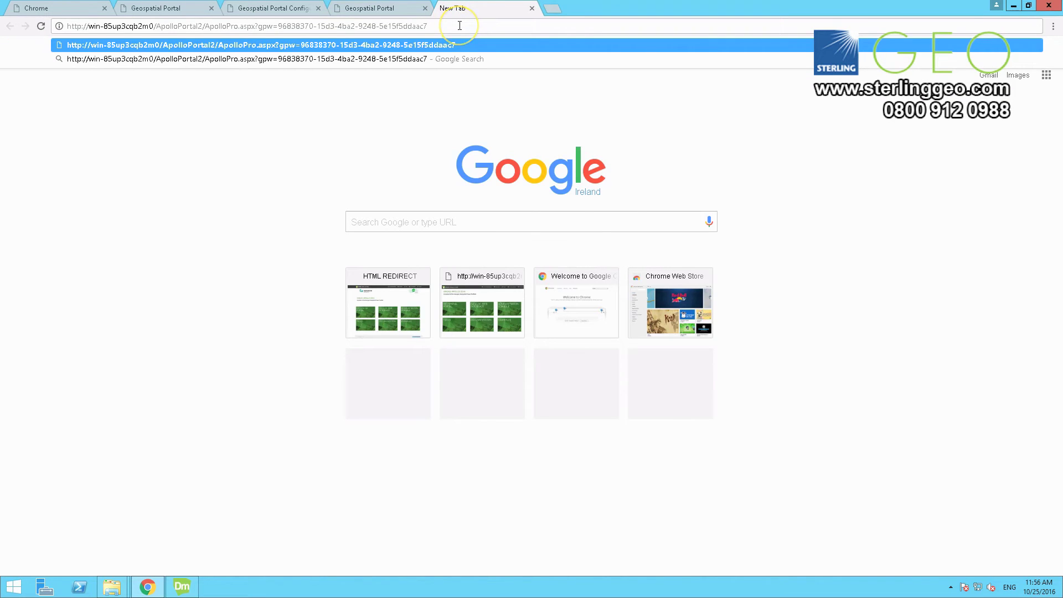
{"action": "key", "text": "Return"}
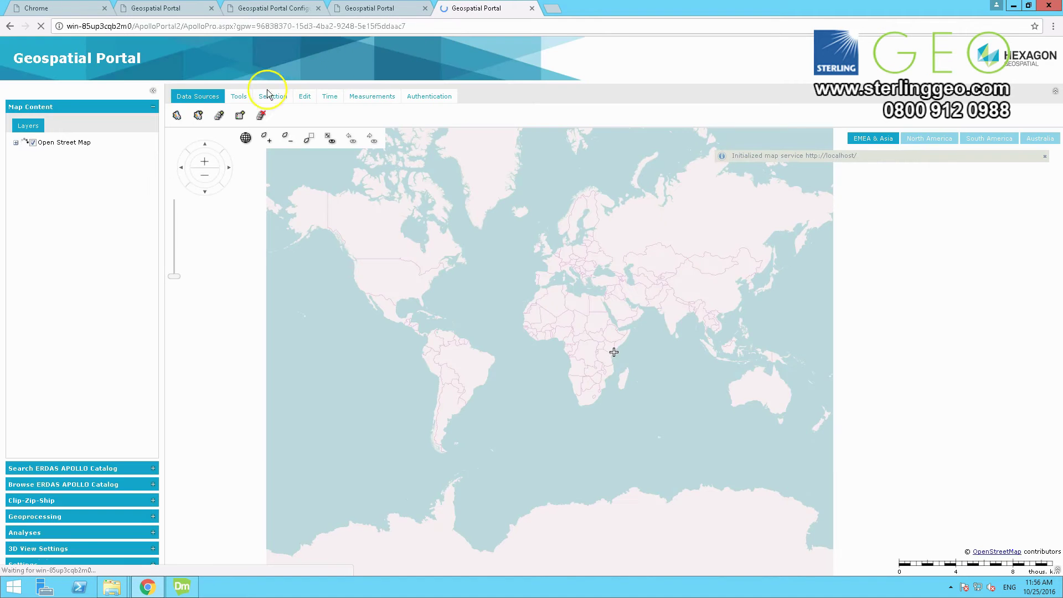
Step: Check the localhost data source, close the test tab, and copy the Workspace ID
{"action": "left_click", "coordinate": [177, 115]}
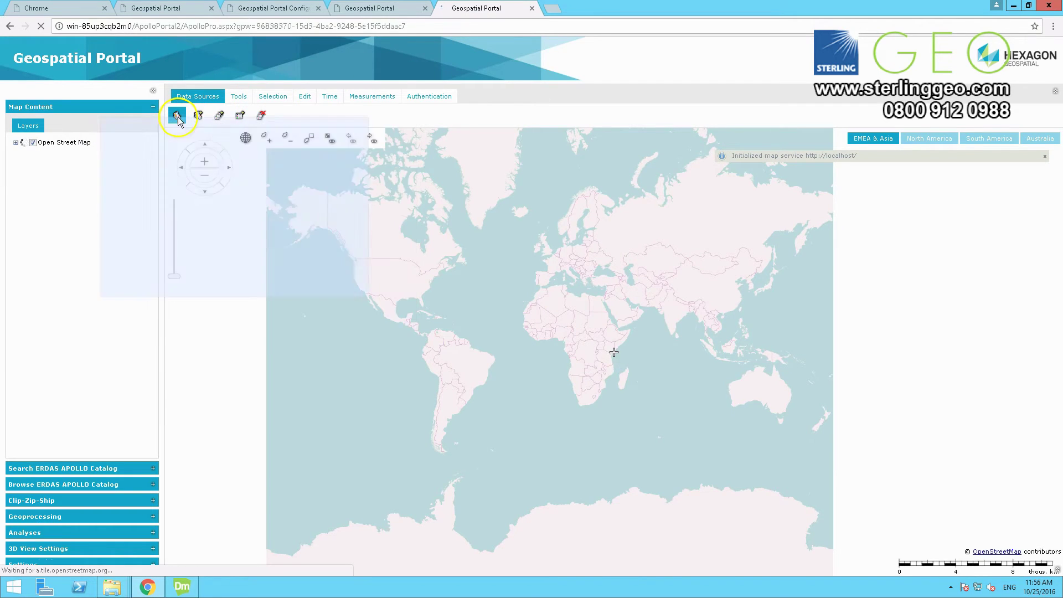
{"action": "left_click", "coordinate": [532, 8]}
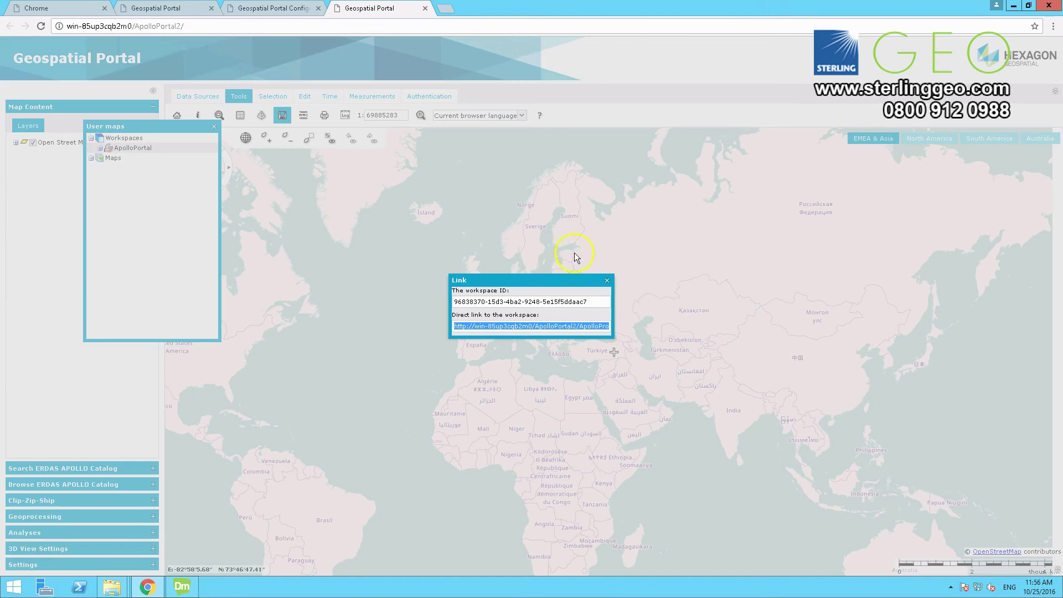
{"action": "left_click", "coordinate": [589, 307]}
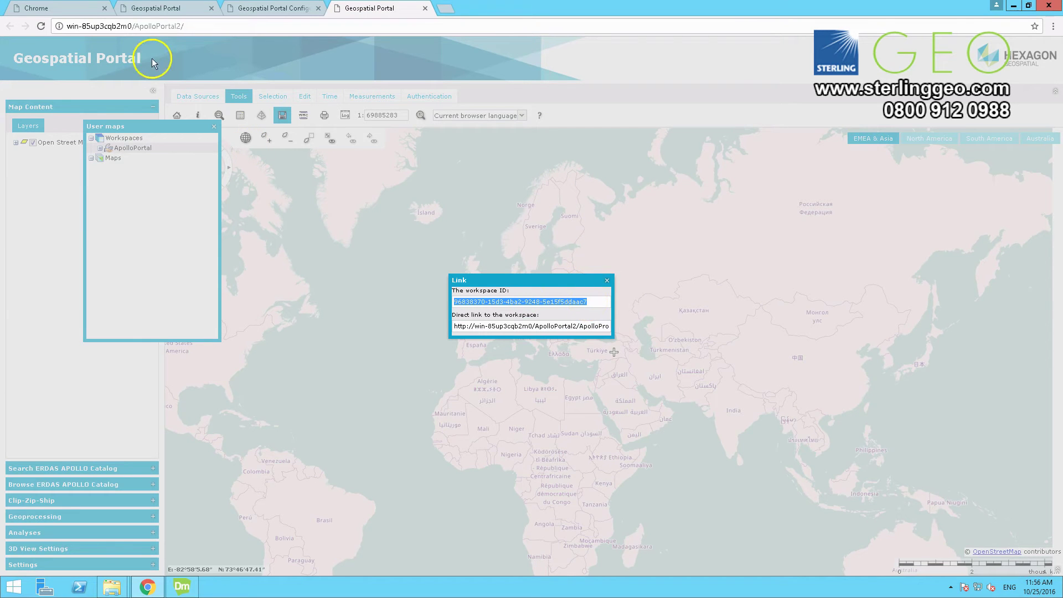
{"action": "left_click", "coordinate": [144, 9]}
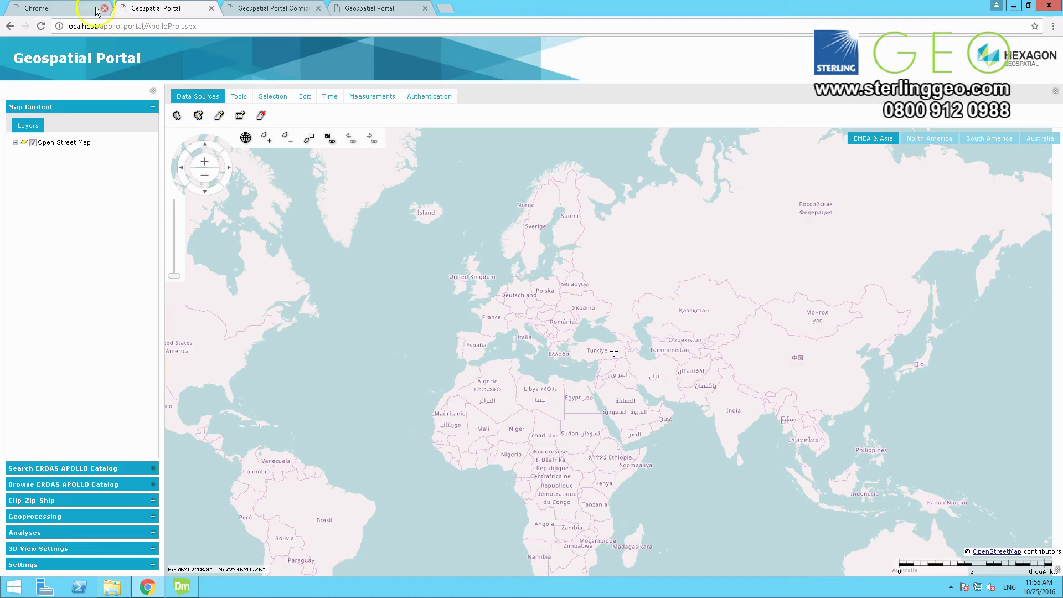
Step: Replace SDIPortalSampleWorkspace with the copied ApolloPortal ID as starting workspace, apply, and run the portal
{"action": "left_click", "coordinate": [272, 8]}
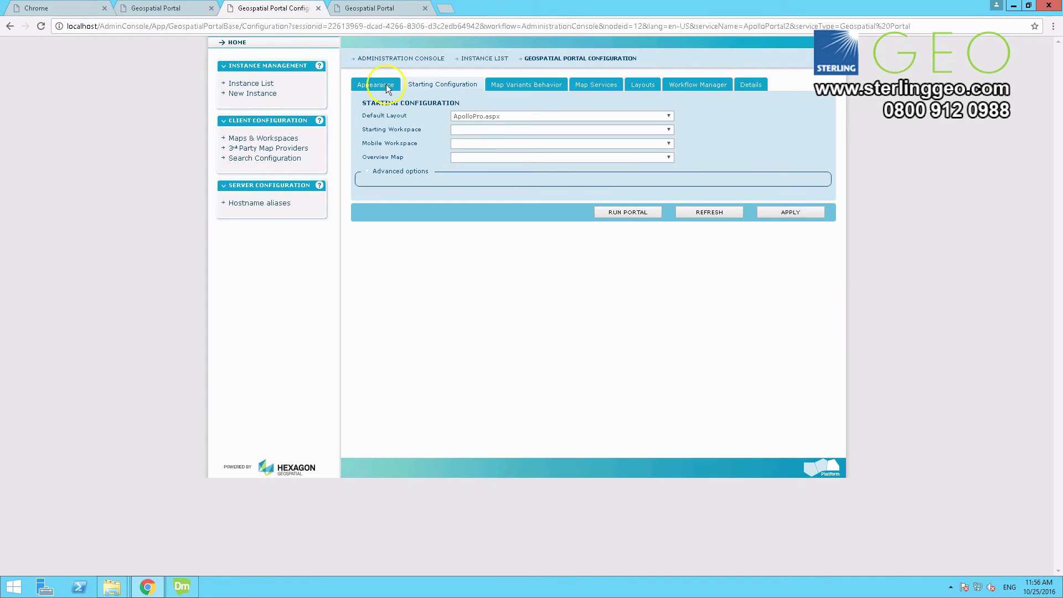
{"action": "left_click", "coordinate": [386, 174]}
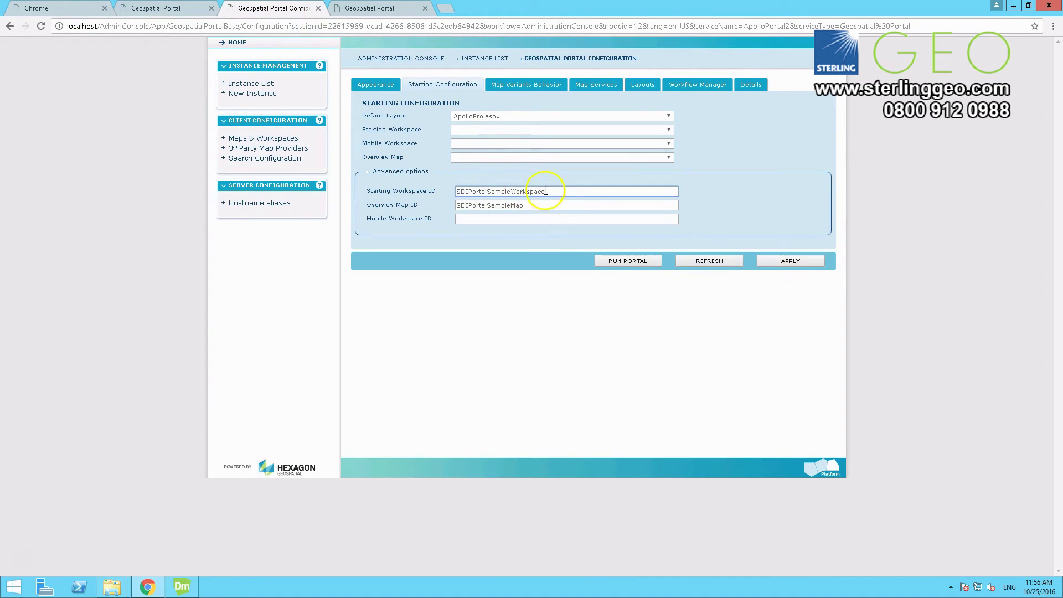
{"action": "double_click", "coordinate": [482, 191]}
{"action": "key", "text": "ctrl+v"}
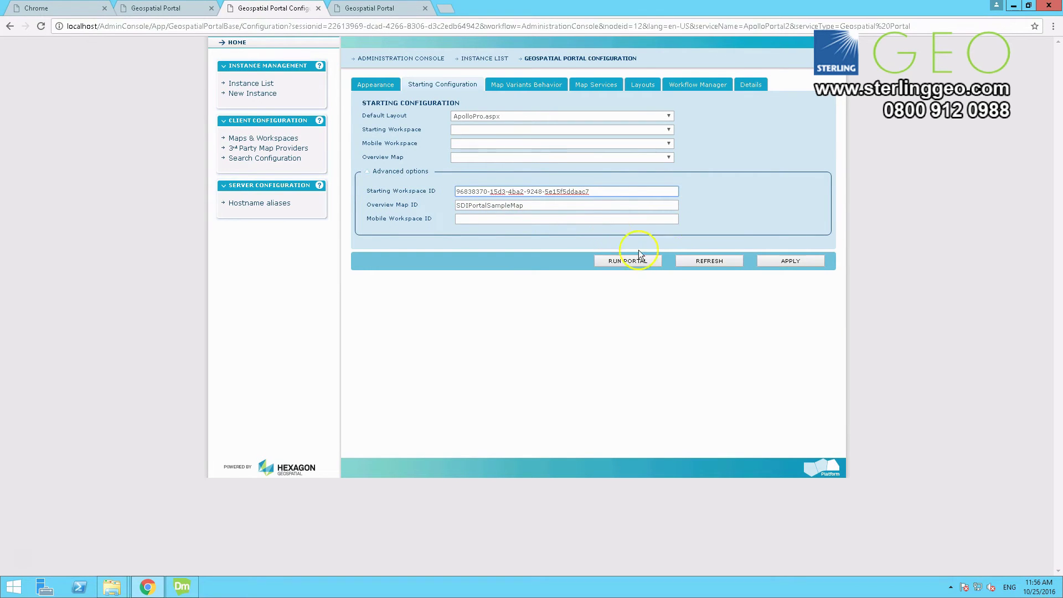
{"action": "left_click", "coordinate": [817, 266]}
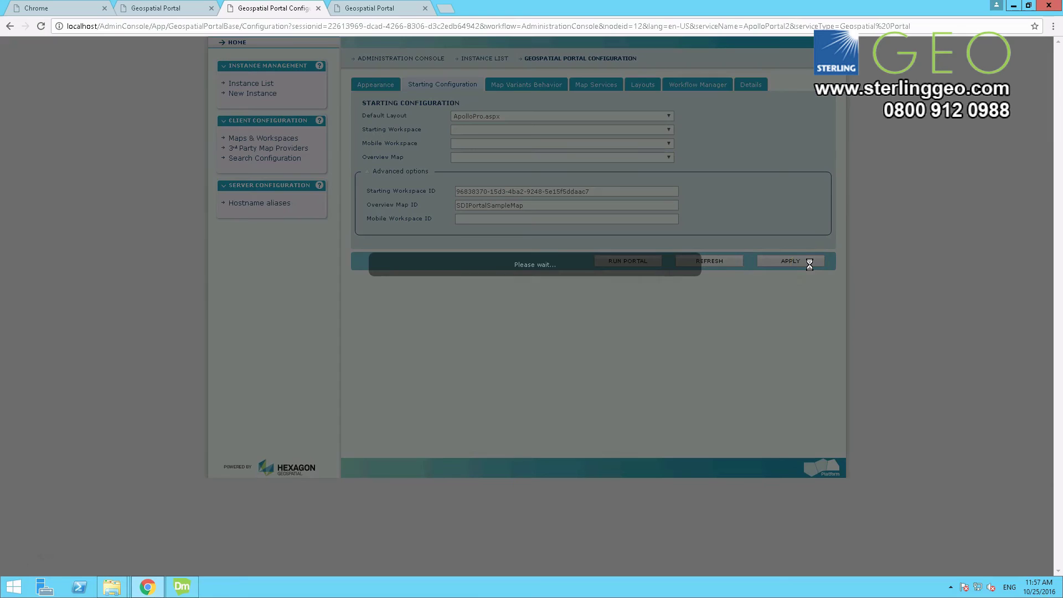
{"action": "left_click", "coordinate": [793, 270]}
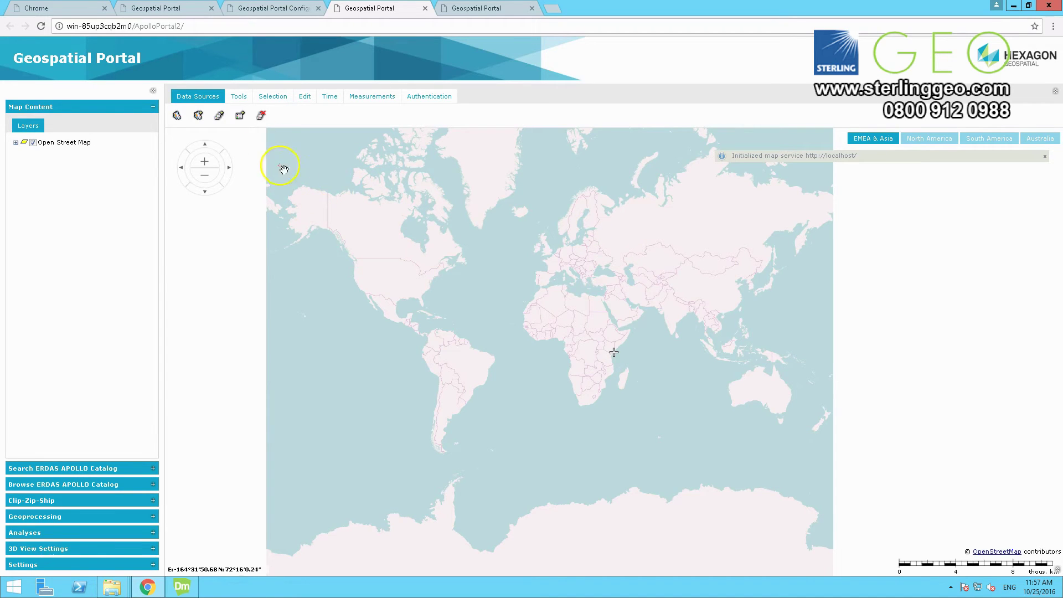
Step: Log in with the admin account, expand the APOLLO catalog's services, then log out
{"action": "left_click", "coordinate": [429, 96]}
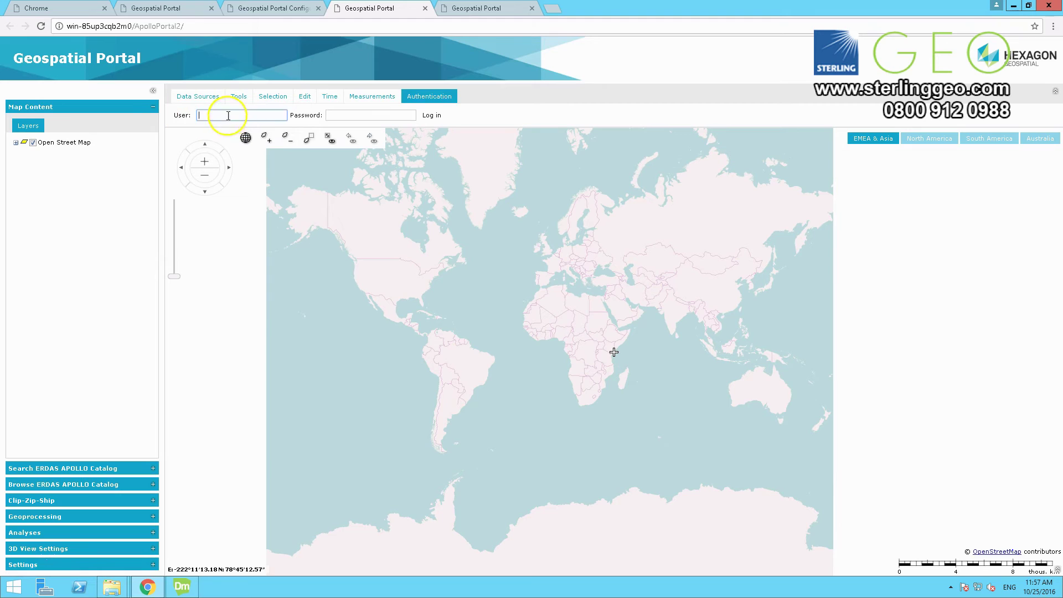
{"action": "left_click", "coordinate": [274, 116]}
{"action": "key", "text": "Tab"}
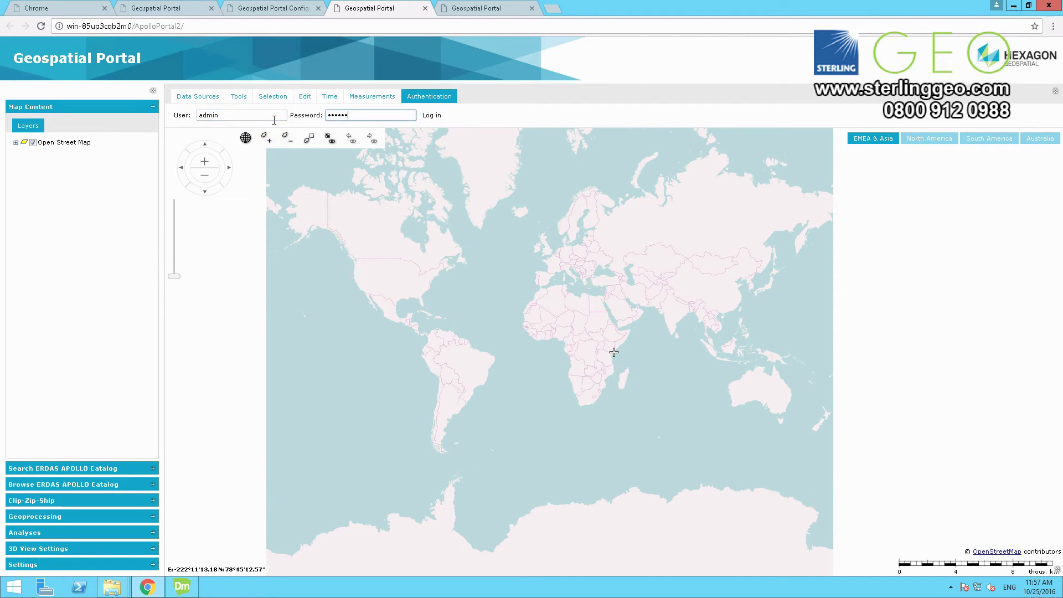
{"action": "key", "text": "Return"}
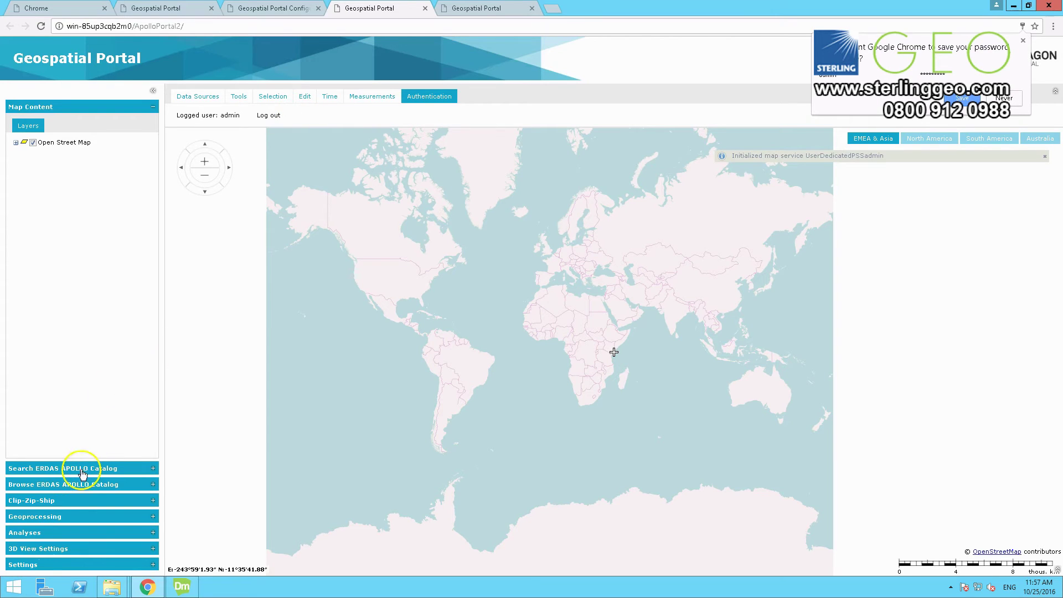
{"action": "left_click", "coordinate": [80, 484]}
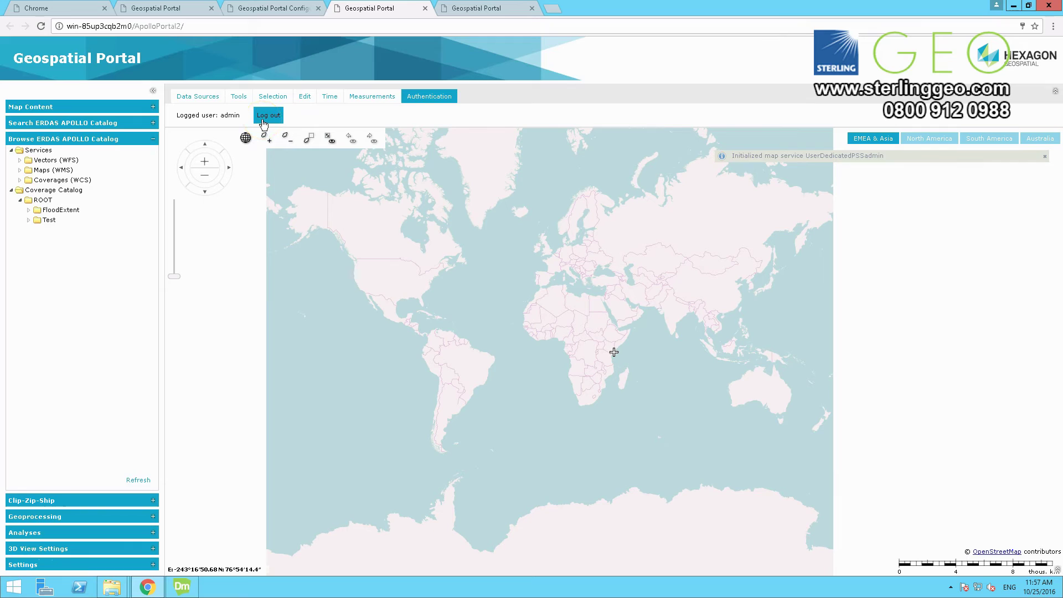
{"action": "left_click", "coordinate": [264, 123]}
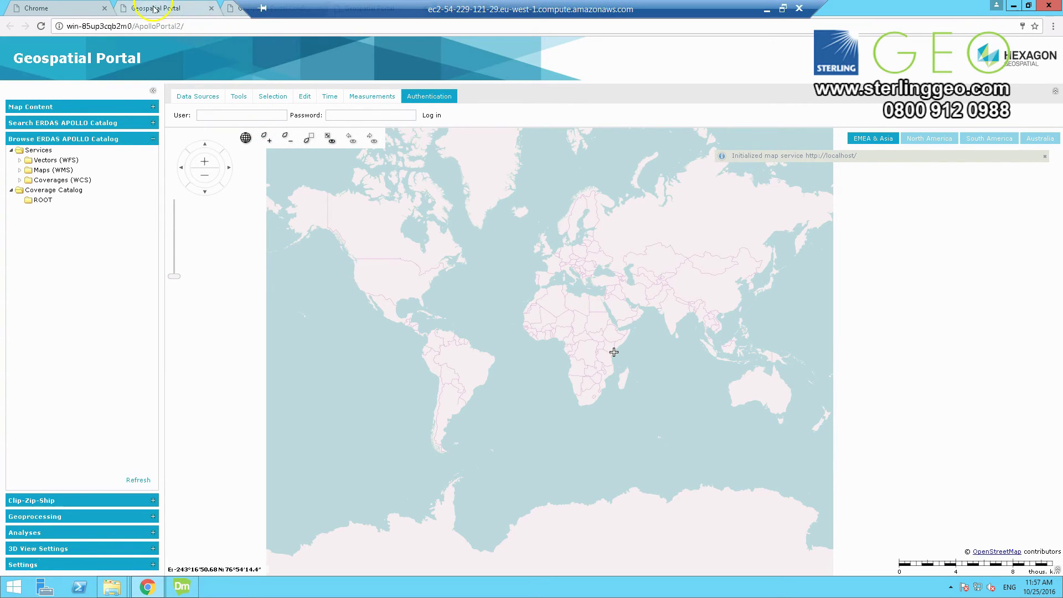
Step: Create a third instance named ApolloPortal3 from the Instance List and open its settings
{"action": "left_click", "coordinate": [235, 12]}
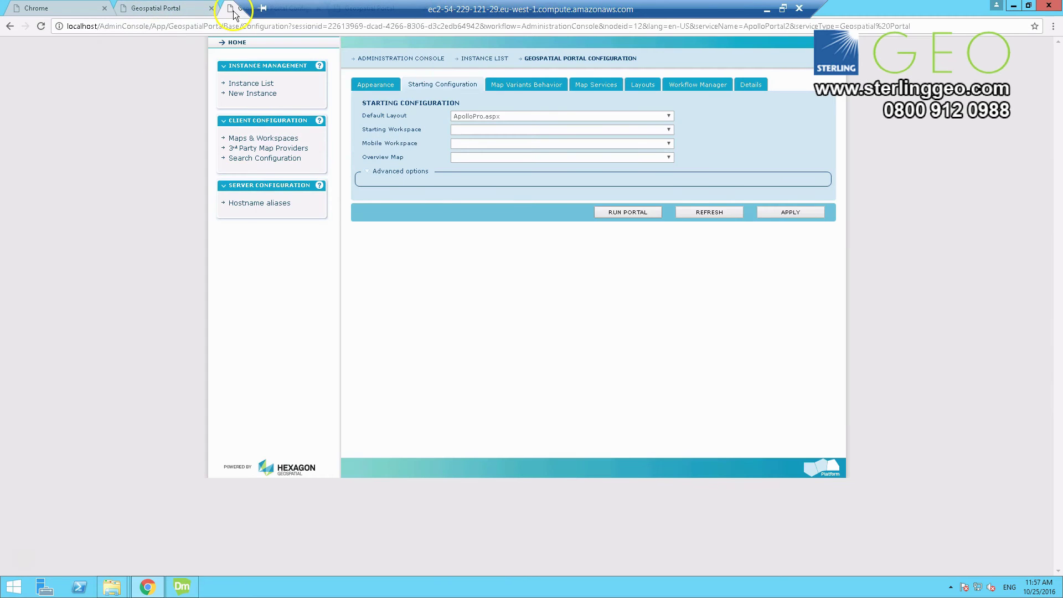
{"action": "left_click", "coordinate": [253, 84]}
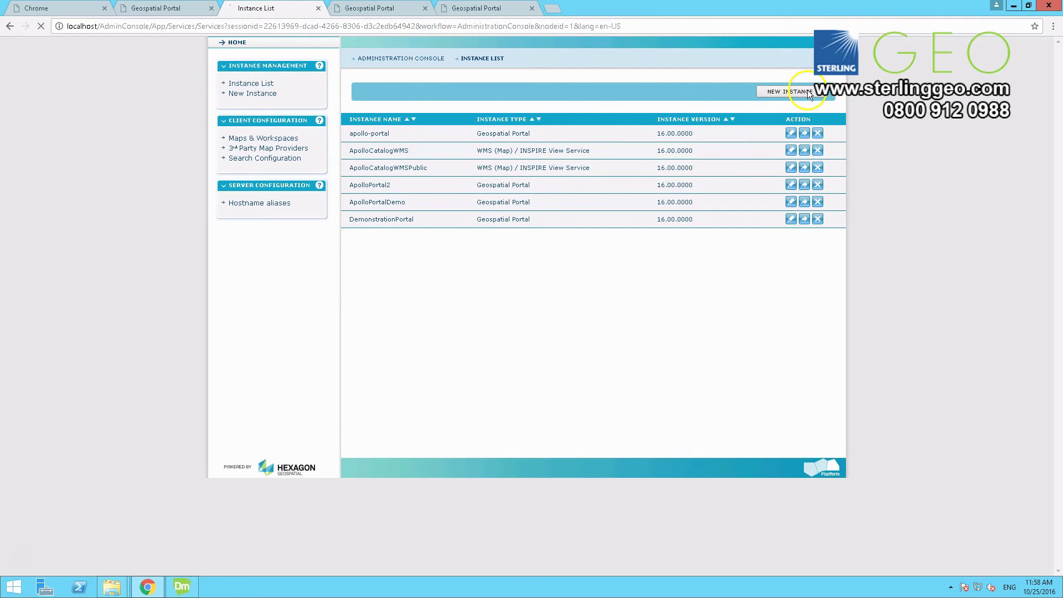
{"action": "left_click", "coordinate": [807, 91]}
{"action": "left_click", "coordinate": [453, 93]}
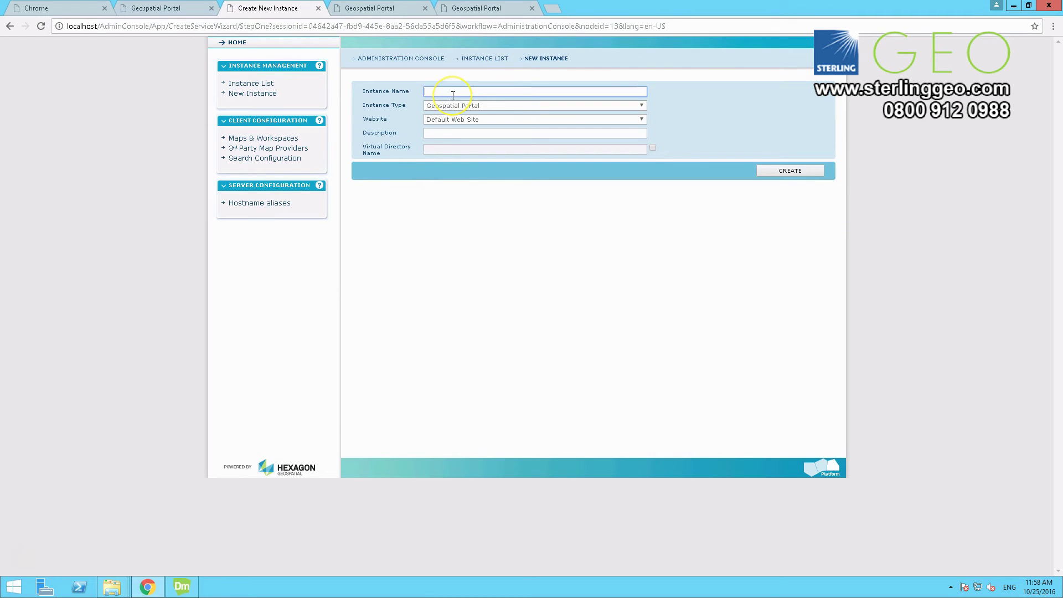
{"action": "type", "text": "Apol"}
{"action": "key", "text": "Down"}
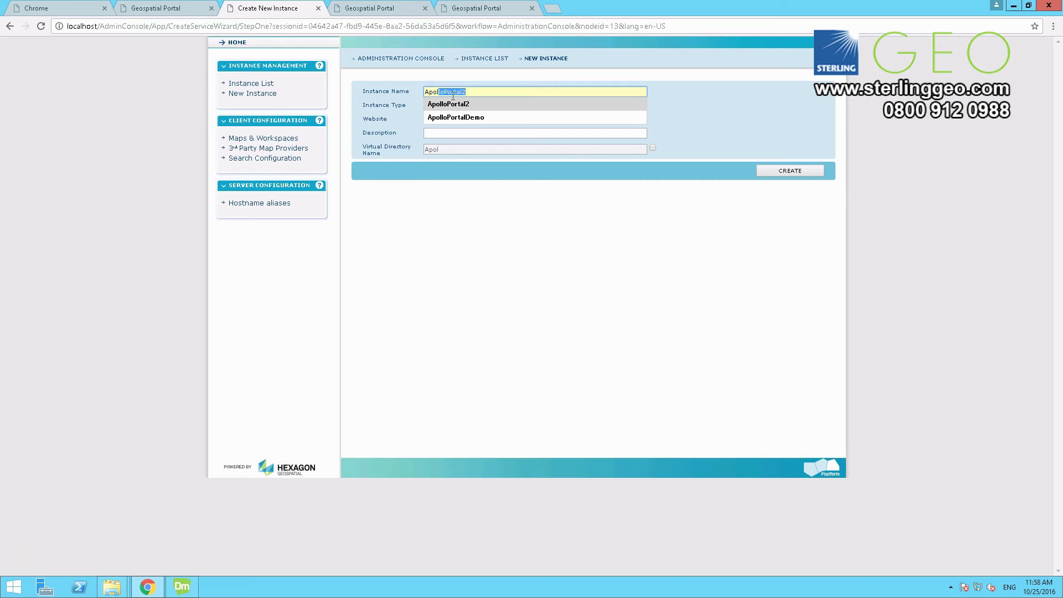
{"action": "key", "text": "BackSpace"}
{"action": "type", "text": "3"}
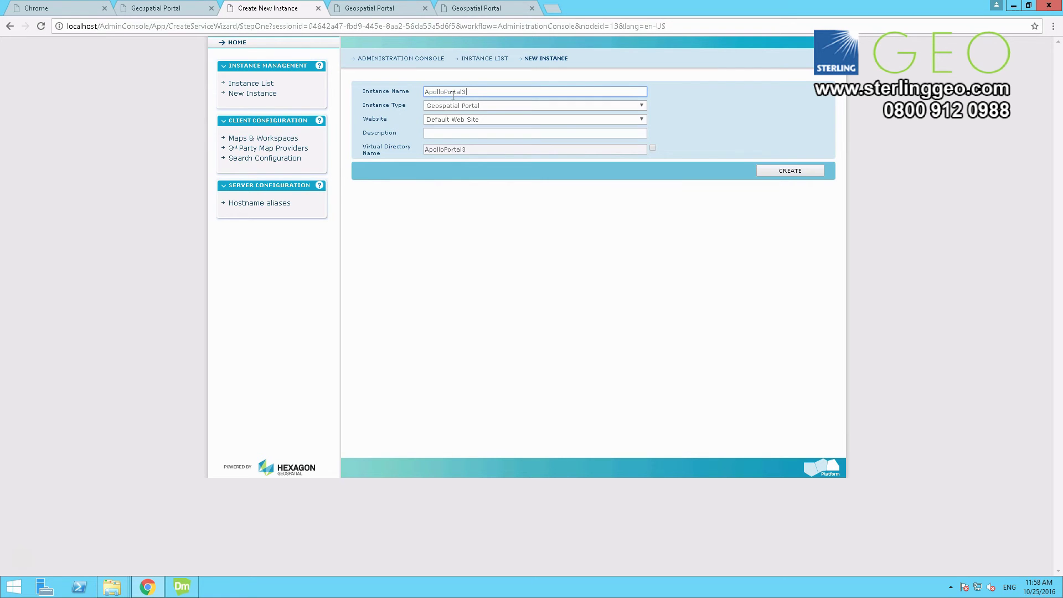
{"action": "left_click", "coordinate": [707, 131]}
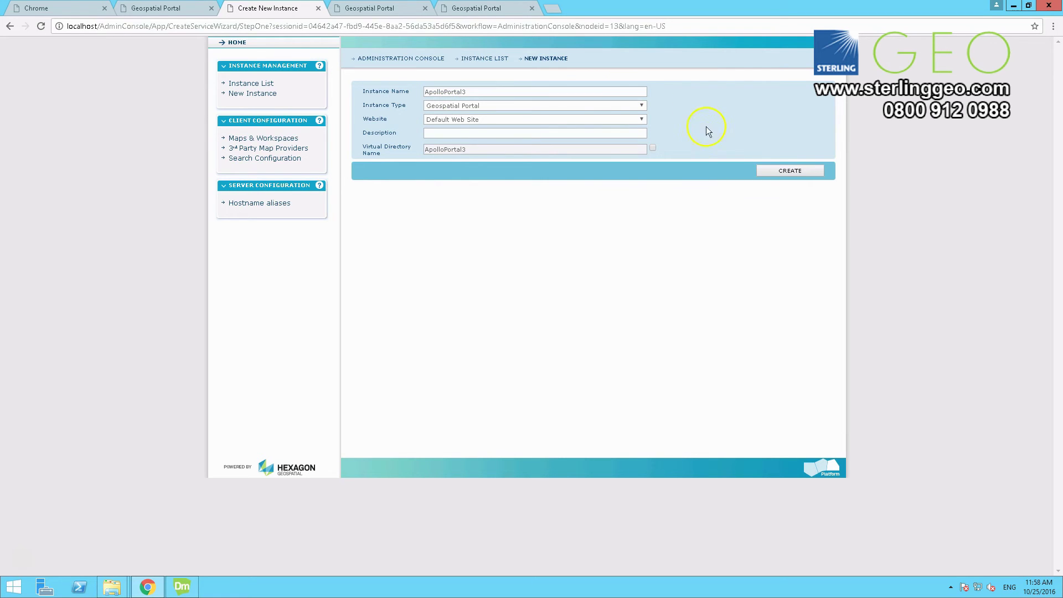
{"action": "left_click", "coordinate": [813, 170]}
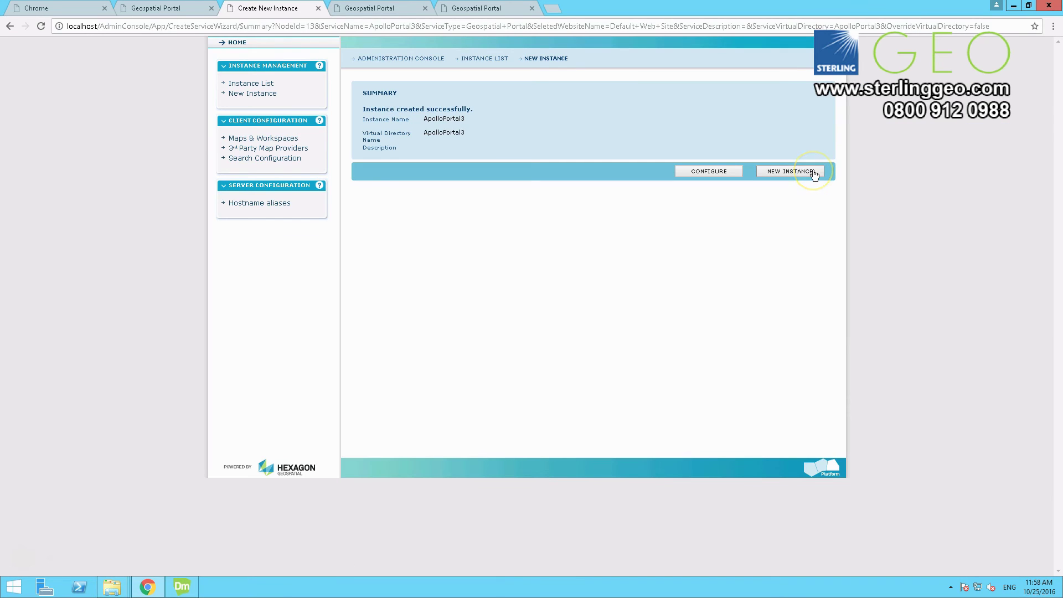
{"action": "left_click", "coordinate": [707, 171]}
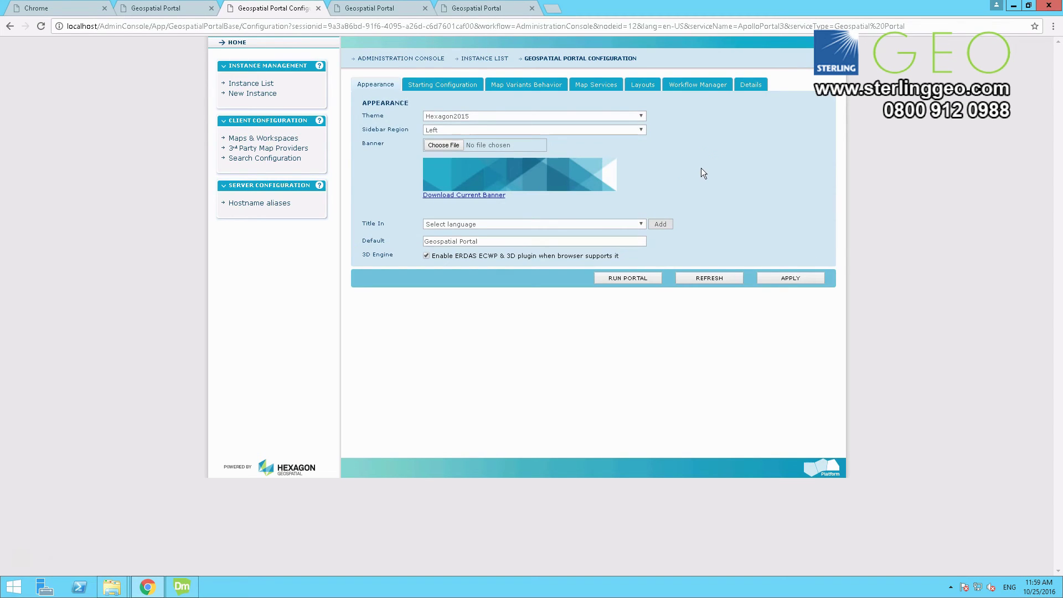
Step: Choose ApolloPro.aspx as ApolloPortal3's default layout in Starting Configuration and apply it
{"action": "left_click", "coordinate": [464, 84]}
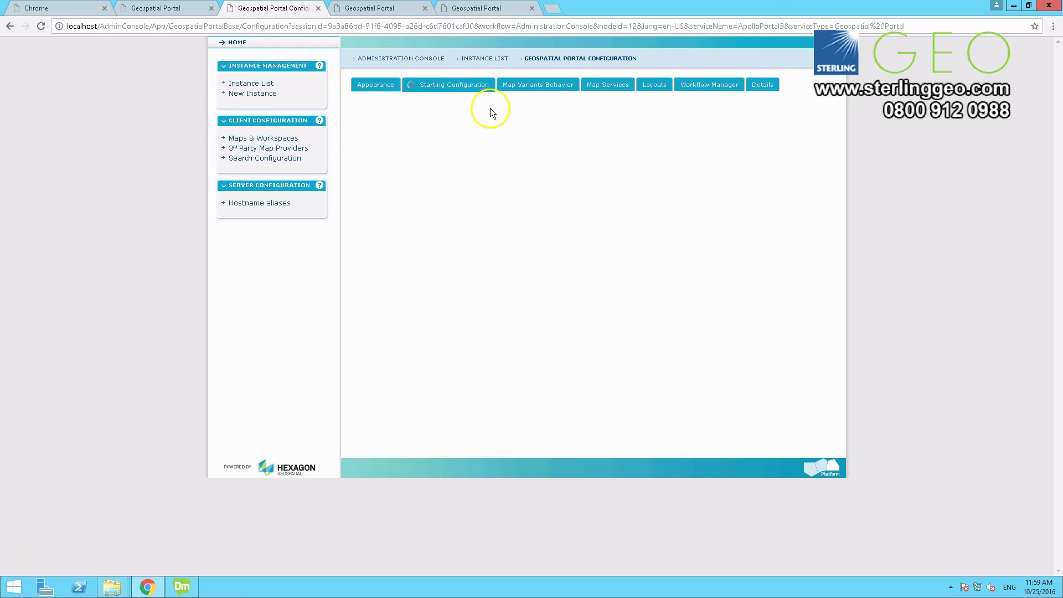
{"action": "left_click", "coordinate": [484, 118]}
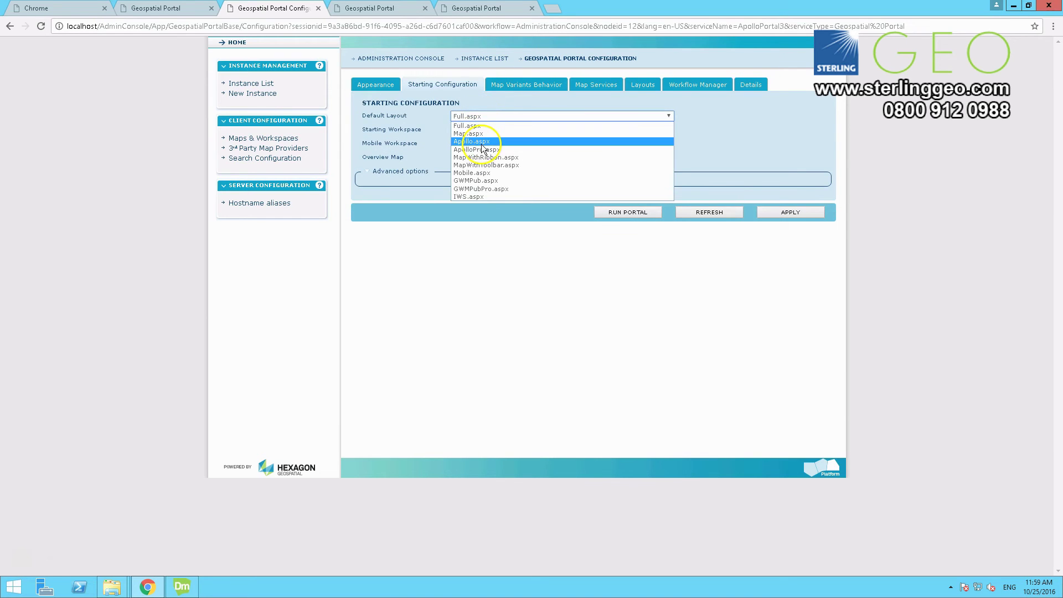
{"action": "left_click", "coordinate": [487, 167]}
{"action": "left_click", "coordinate": [807, 216]}
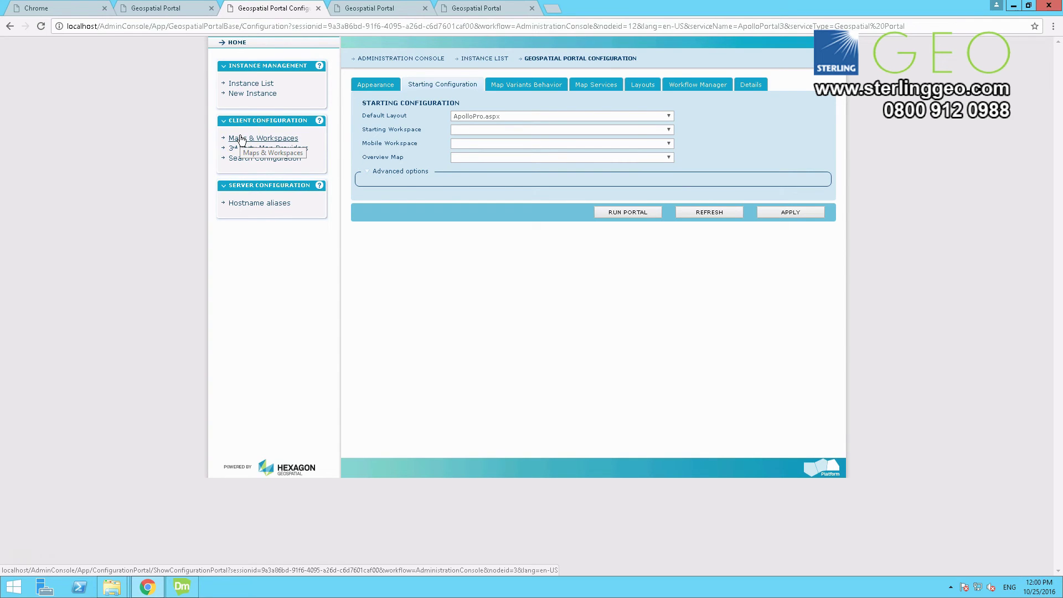
Step: Open Maps & Workspaces, allowing Chrome's blocked pop-up to launch the AdminPortal
{"action": "left_click", "coordinate": [242, 140]}
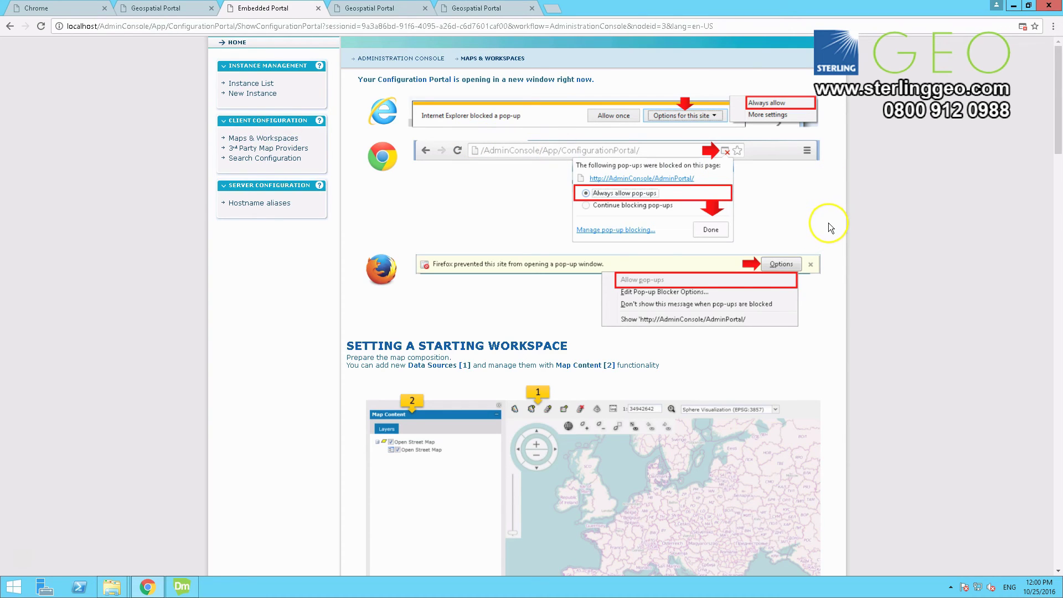
{"action": "left_click", "coordinate": [1022, 28]}
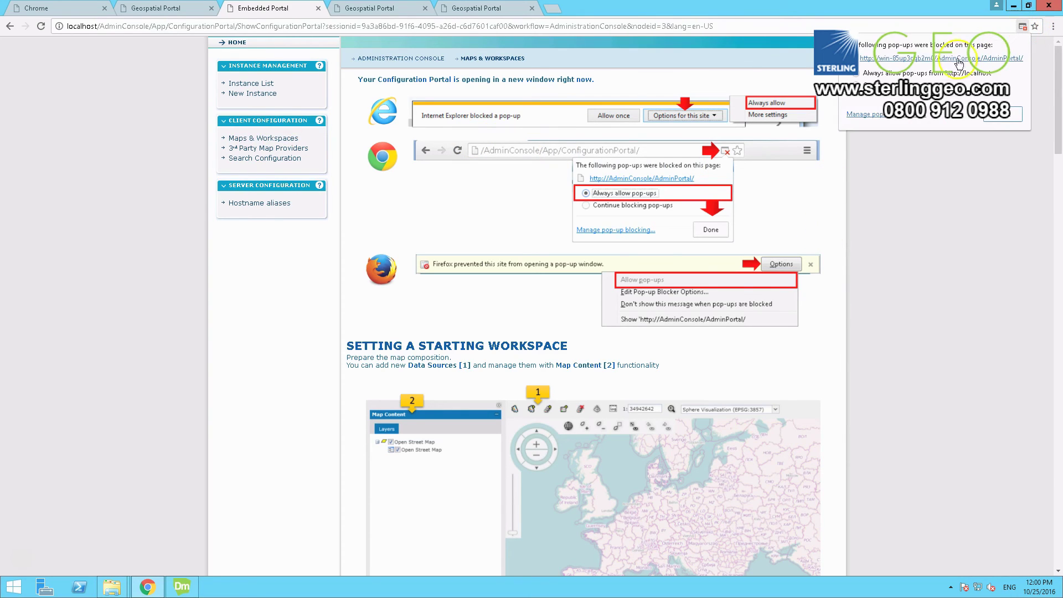
{"action": "left_click", "coordinate": [898, 59]}
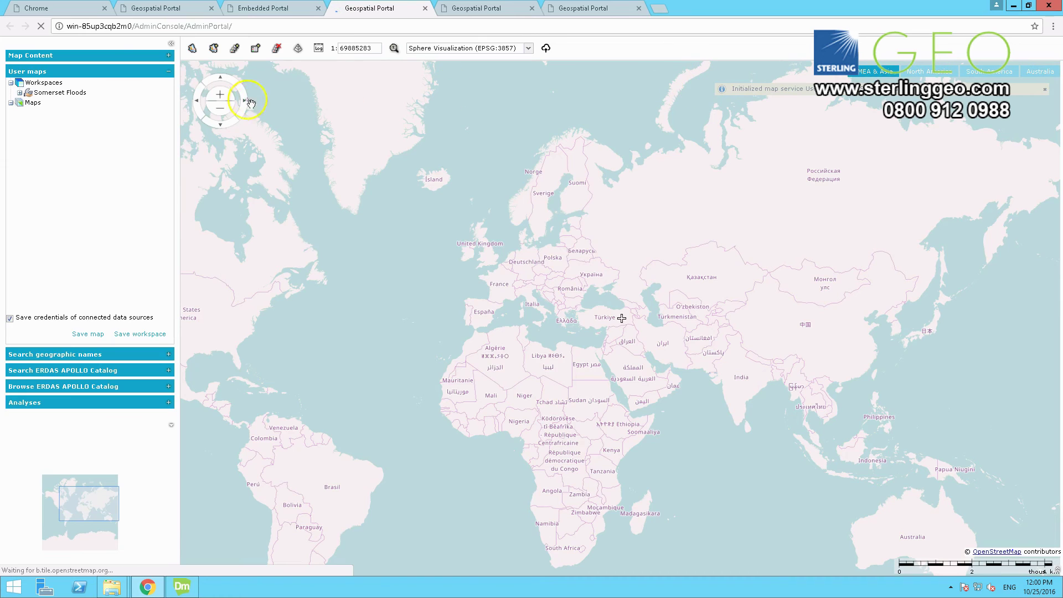
{"action": "left_click", "coordinate": [192, 50]}
{"action": "left_click", "coordinate": [193, 50]}
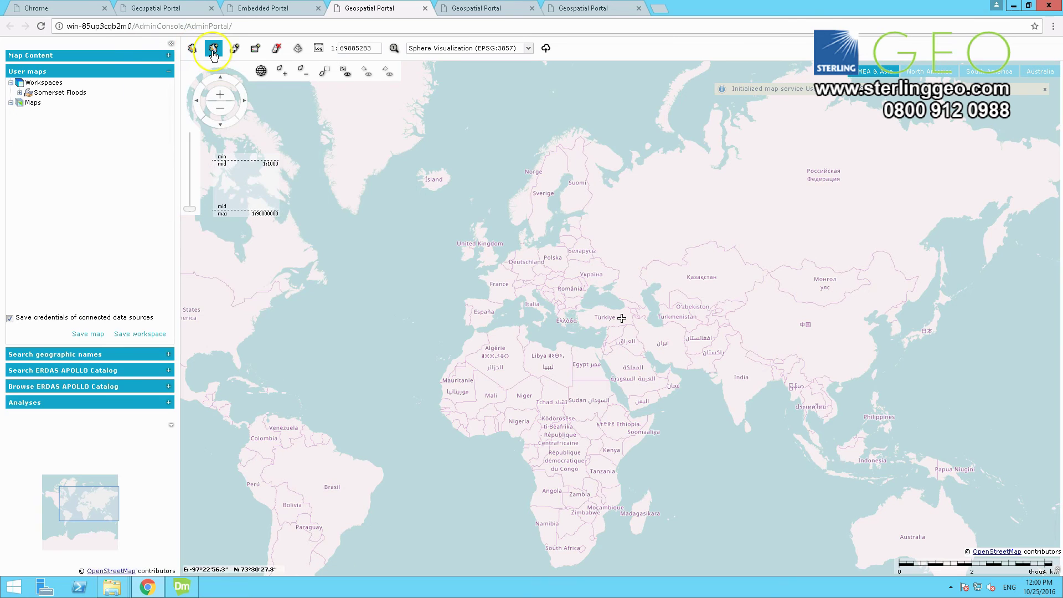
{"action": "left_click", "coordinate": [214, 50]}
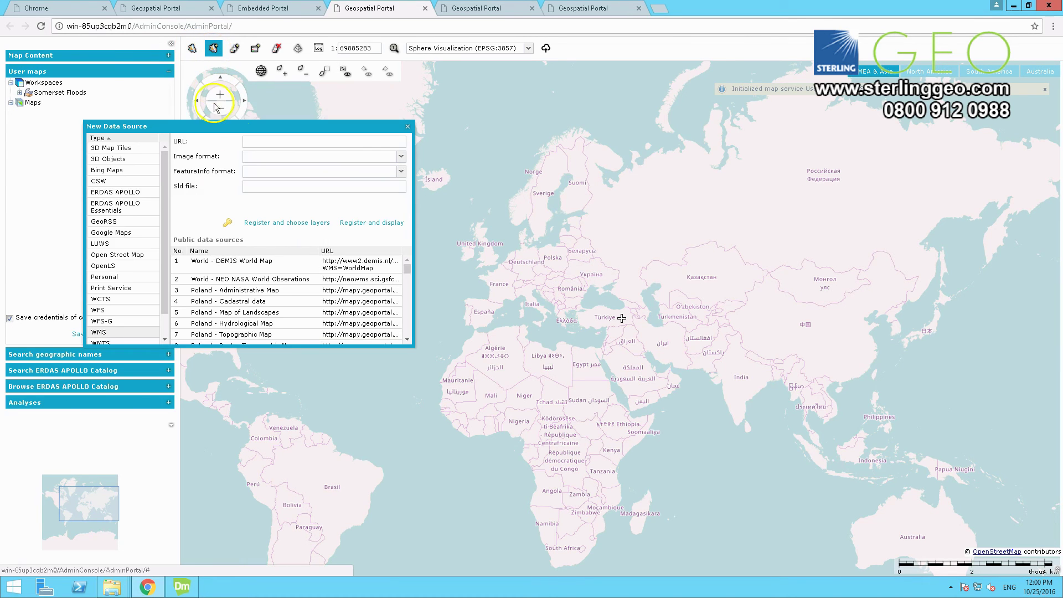
{"action": "left_click", "coordinate": [128, 192]}
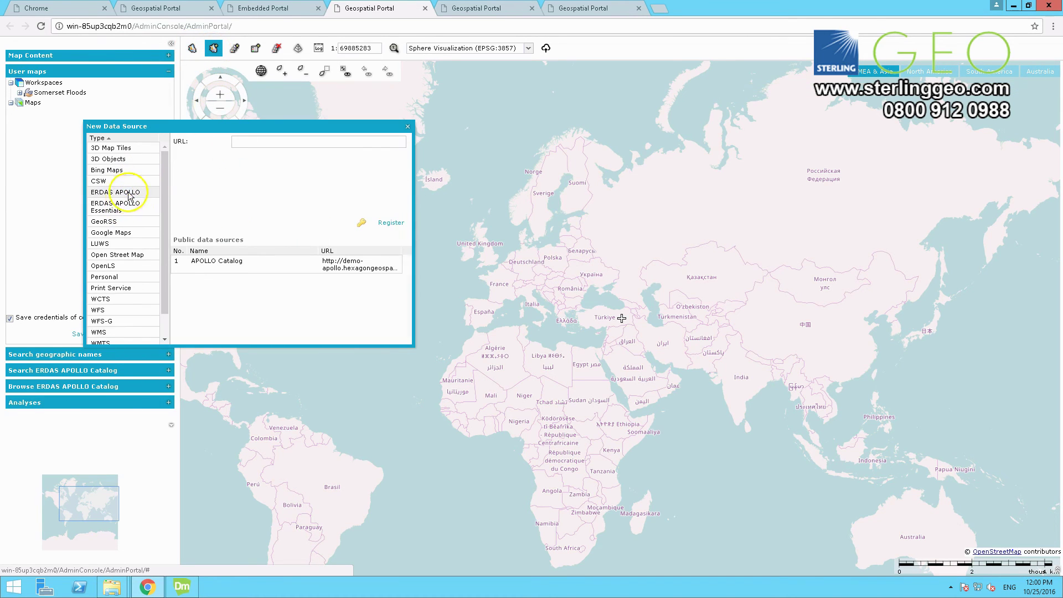
{"action": "left_click", "coordinate": [258, 143]}
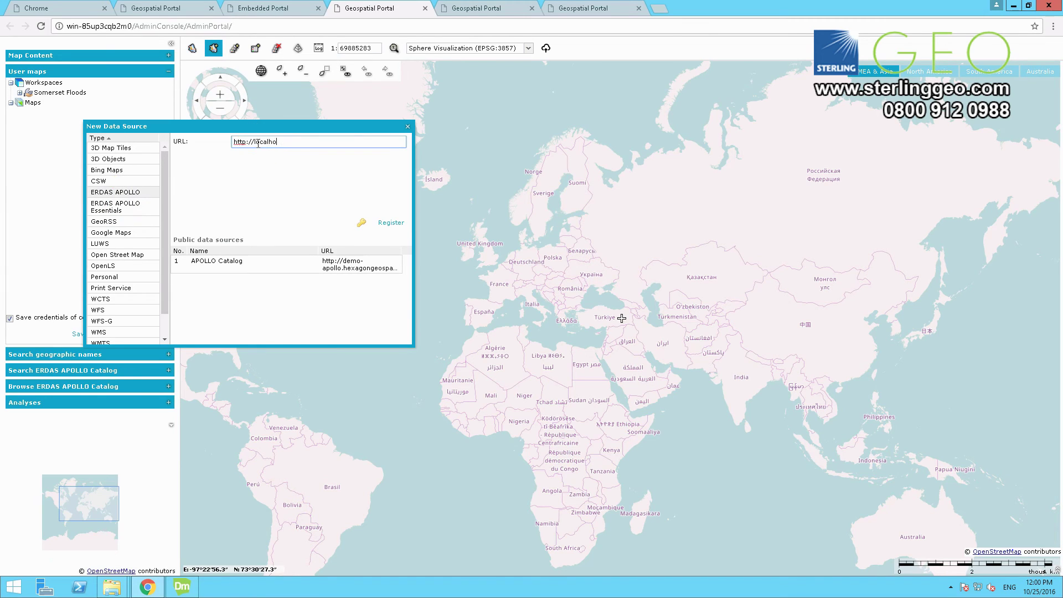
{"action": "left_click", "coordinate": [389, 222]}
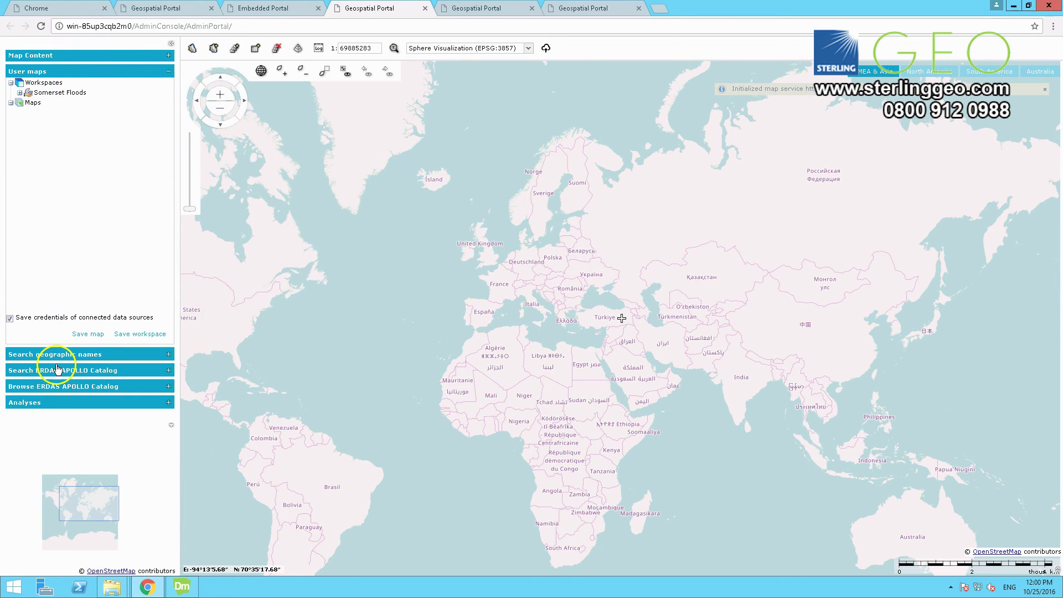
Step: Create a workspace from the current map named ApolloPortalEmpty
{"action": "left_click", "coordinate": [167, 83]}
{"action": "mouse_move", "coordinate": [190, 95]}
{"action": "left_click", "coordinate": [232, 98]}
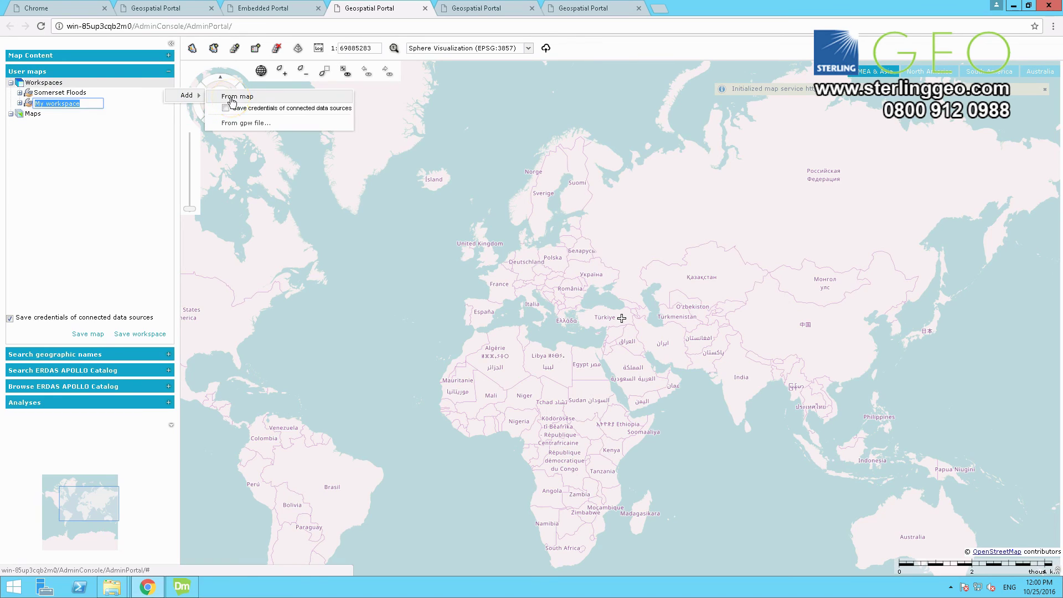
{"action": "type", "text": "Apo"}
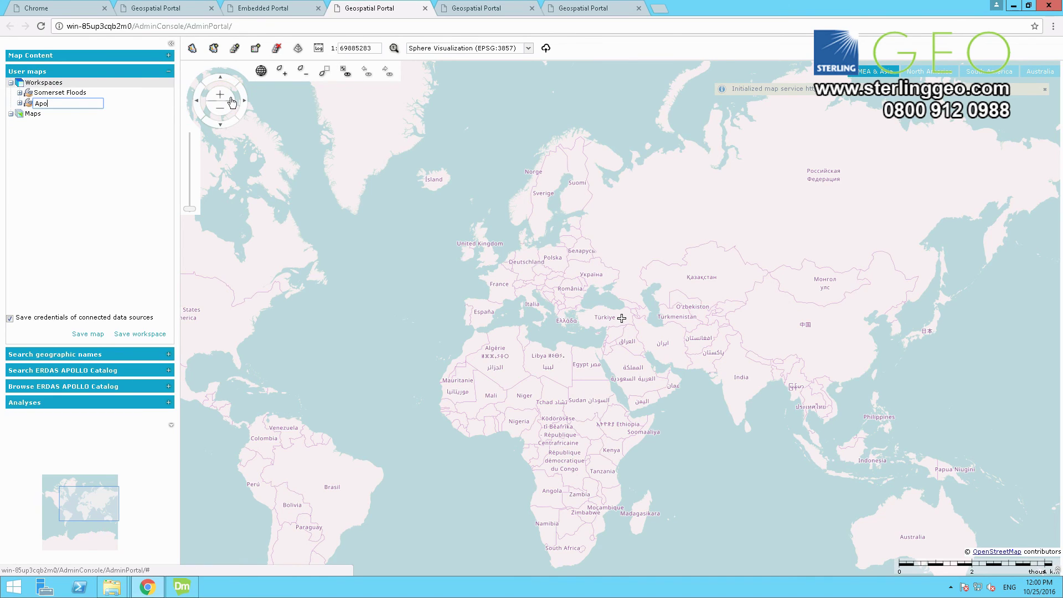
{"action": "type", "text": "lloPortalEmpty"}
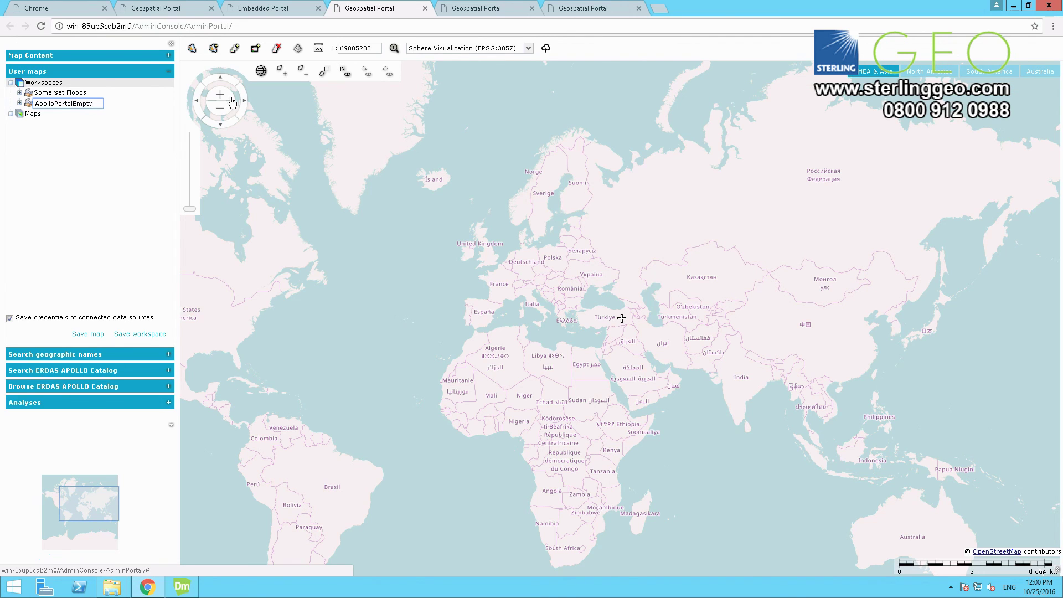
{"action": "left_click", "coordinate": [111, 133]}
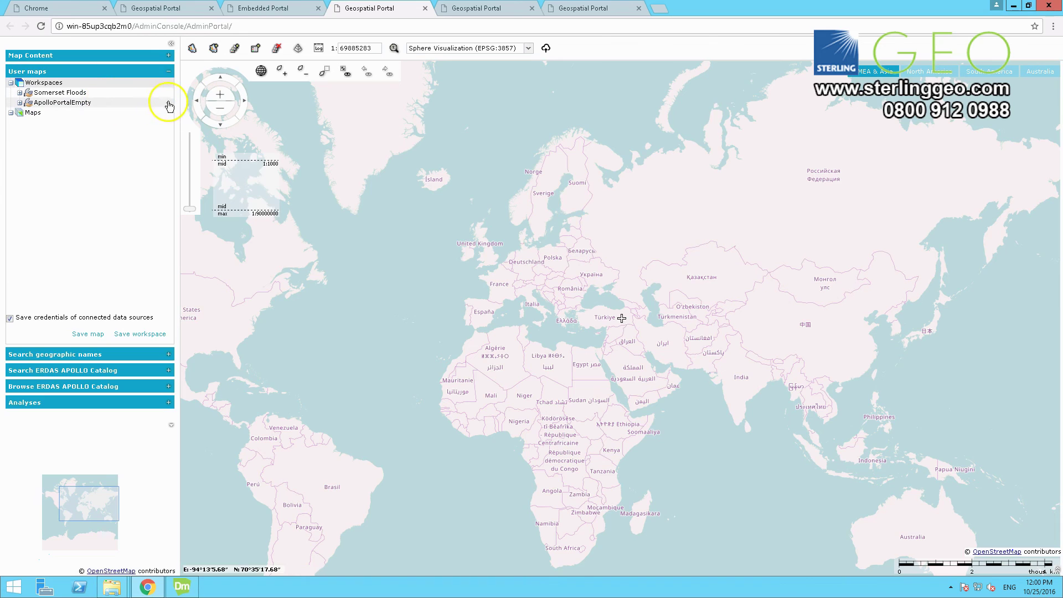
Step: Set ApolloPortalEmpty as the starting workspace for the ApolloPortal3 instance
{"action": "right_click", "coordinate": [169, 103]}
{"action": "mouse_move", "coordinate": [191, 115]}
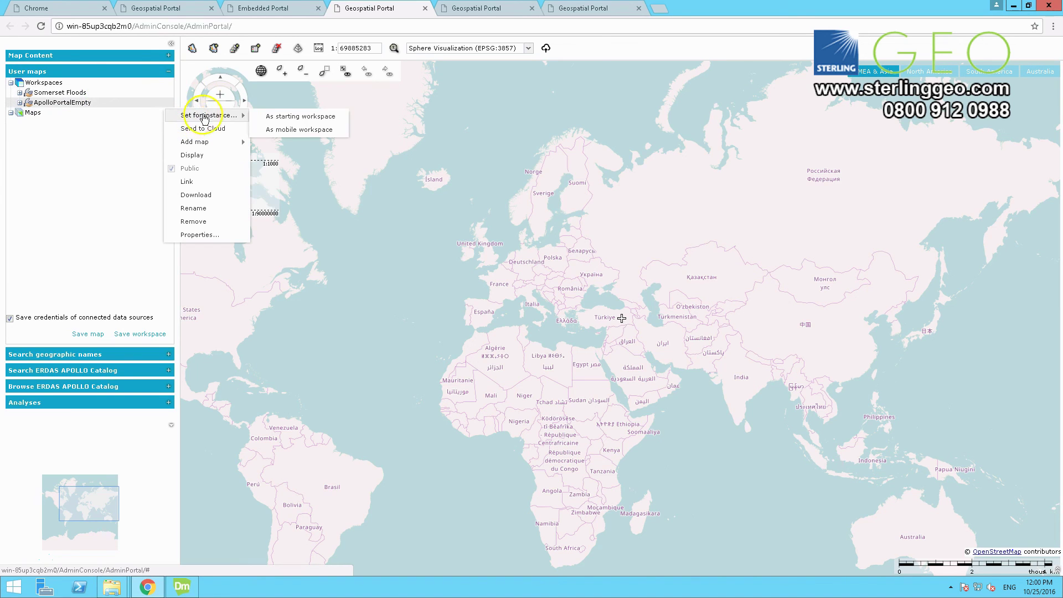
{"action": "left_click", "coordinate": [280, 120]}
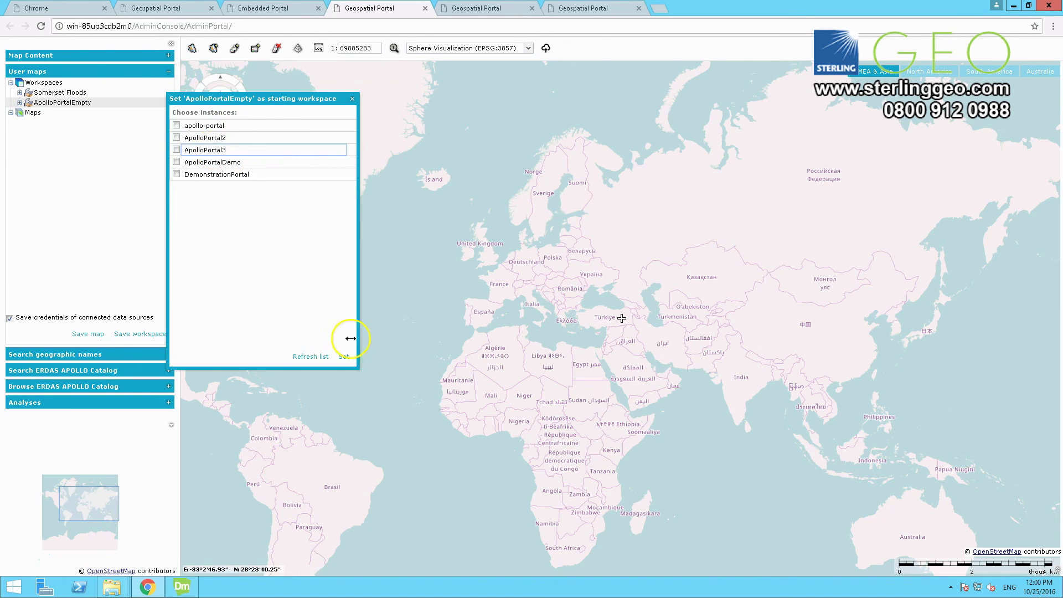
{"action": "left_click", "coordinate": [176, 150]}
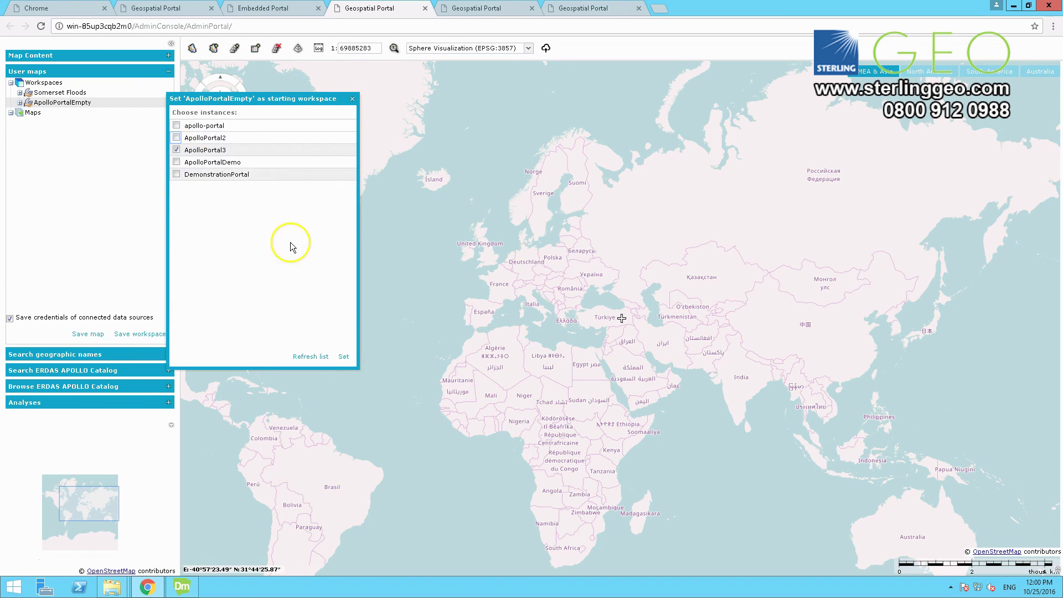
{"action": "left_click", "coordinate": [344, 359]}
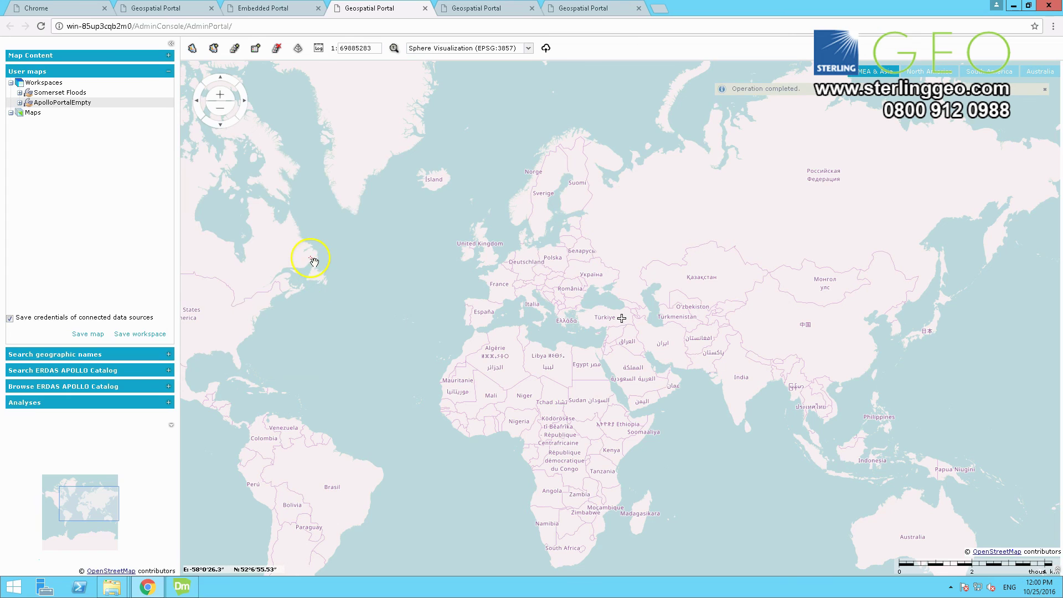
Step: Launch the ApolloPortal3 instance from the administration console's instance list
{"action": "mouse_move", "coordinate": [340, 10]}
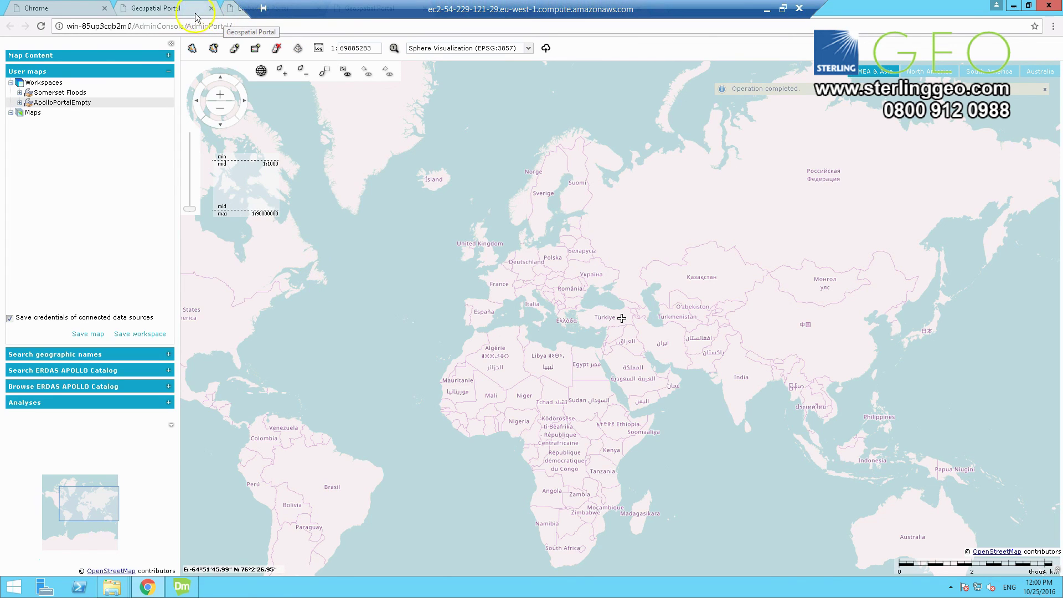
{"action": "left_click", "coordinate": [262, 8]}
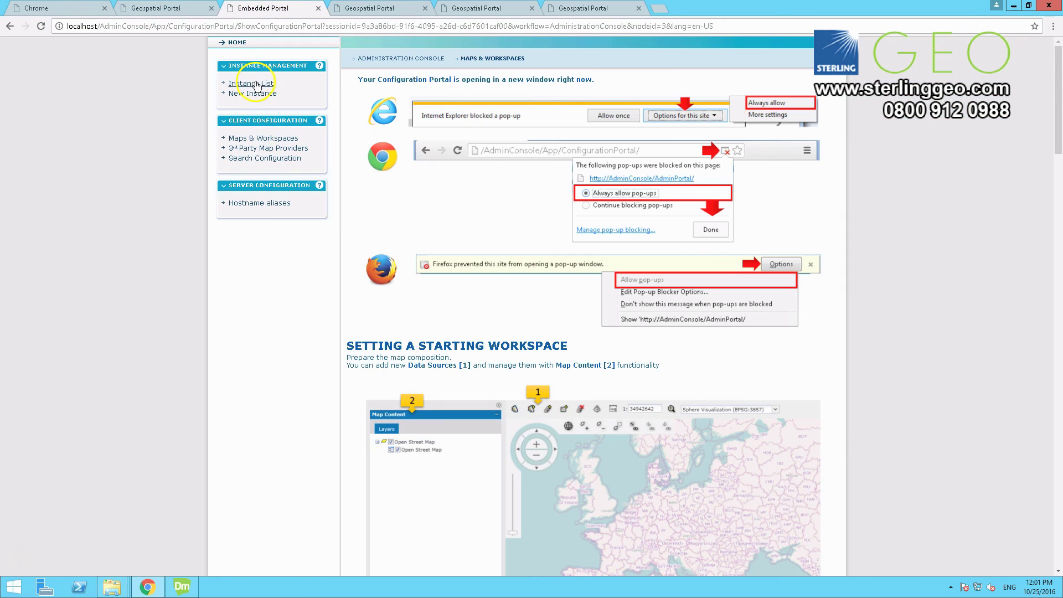
{"action": "left_click", "coordinate": [255, 84]}
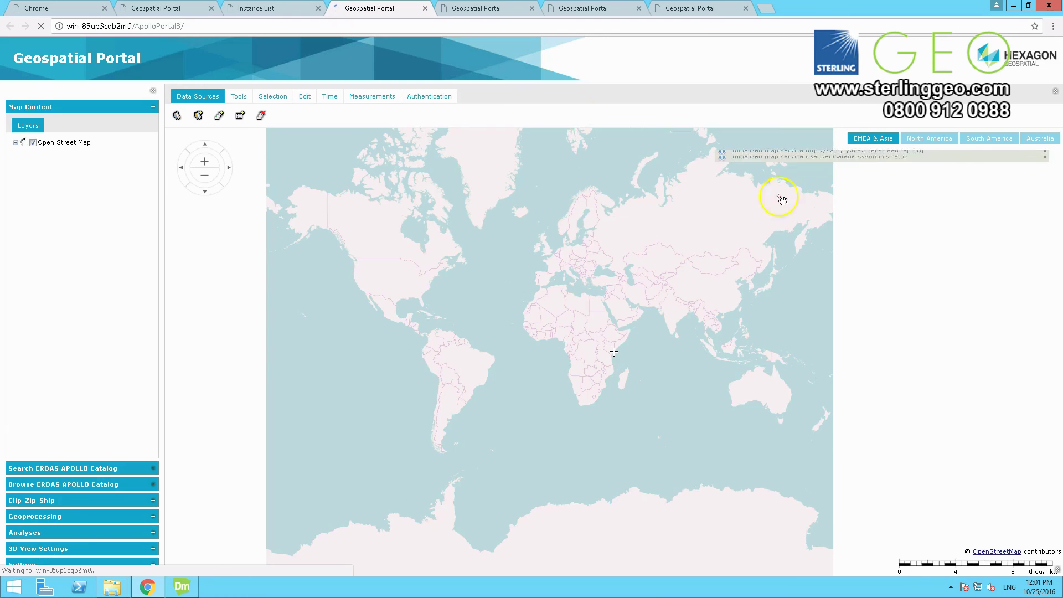
{"action": "left_click", "coordinate": [176, 116]}
{"action": "left_click", "coordinate": [177, 116]}
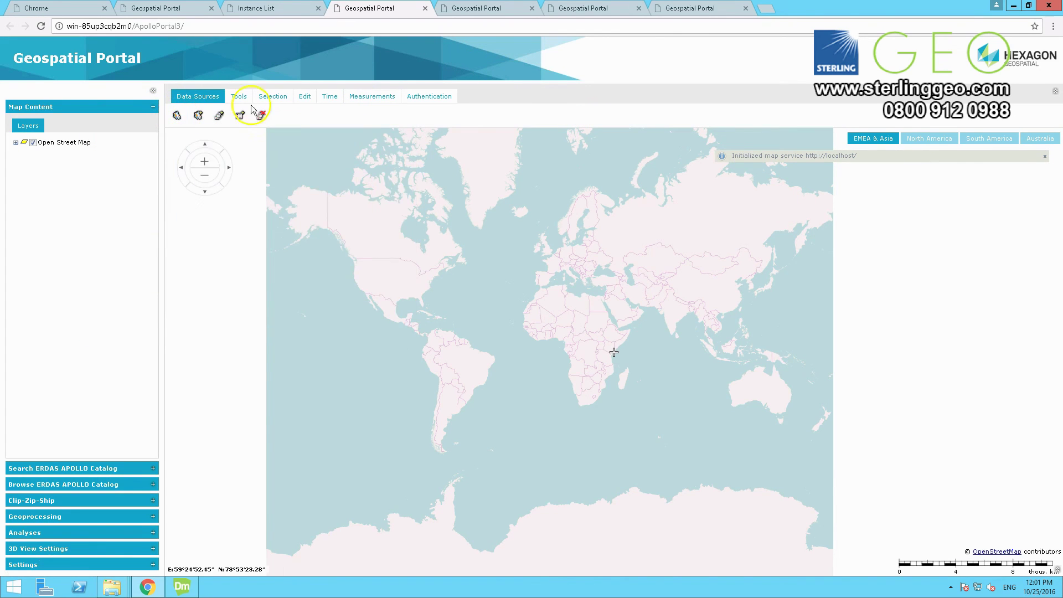
{"action": "left_click", "coordinate": [240, 96]}
Step: Log in to ApolloPortal3 with the administrator user name and password
{"action": "left_click", "coordinate": [429, 97]}
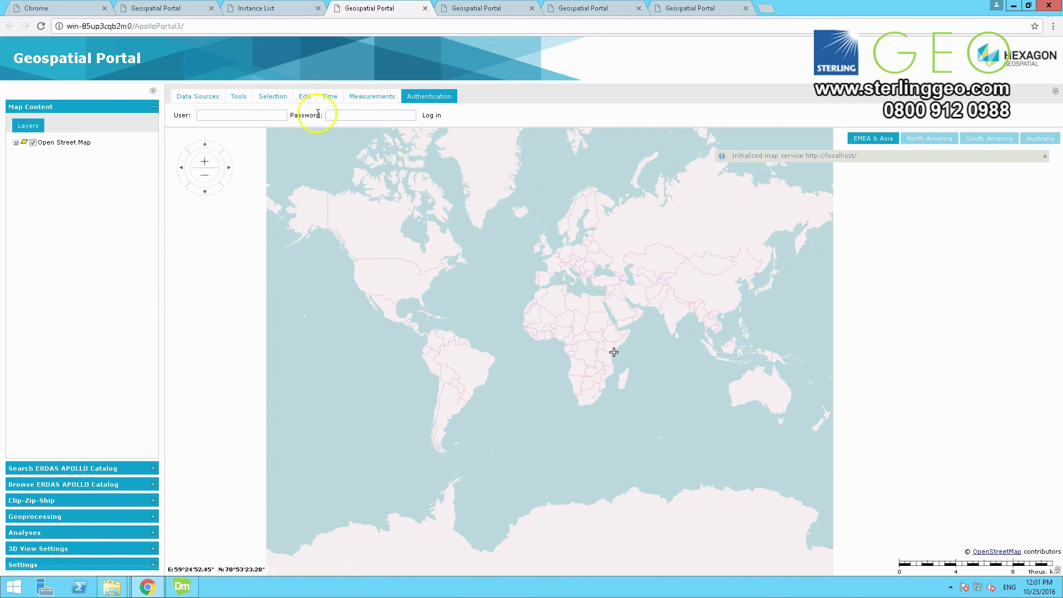
{"action": "left_click", "coordinate": [263, 116]}
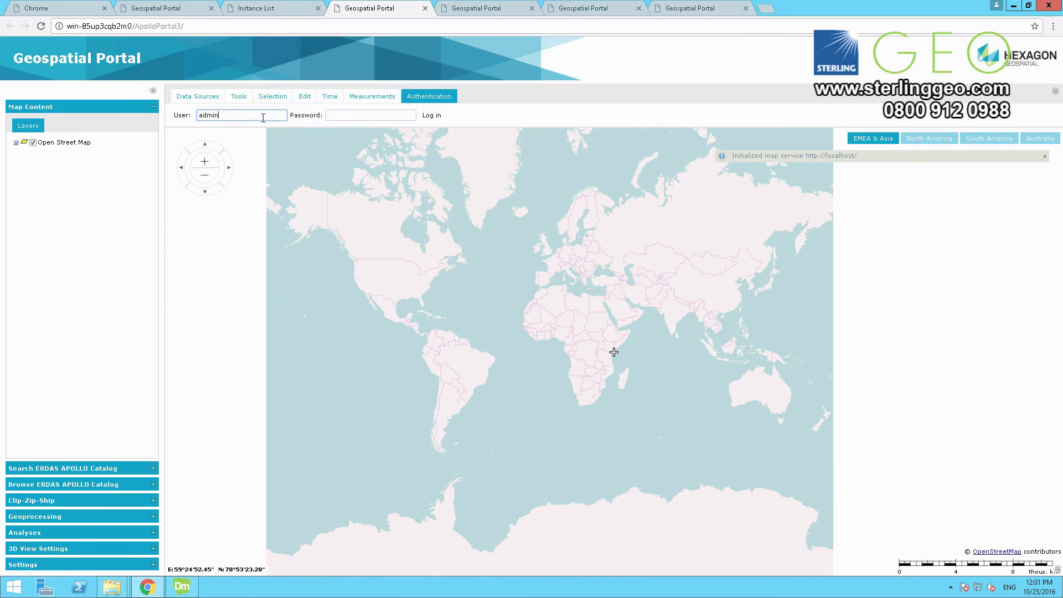
{"action": "key", "text": "Tab"}
{"action": "type", "text": "apollo"}
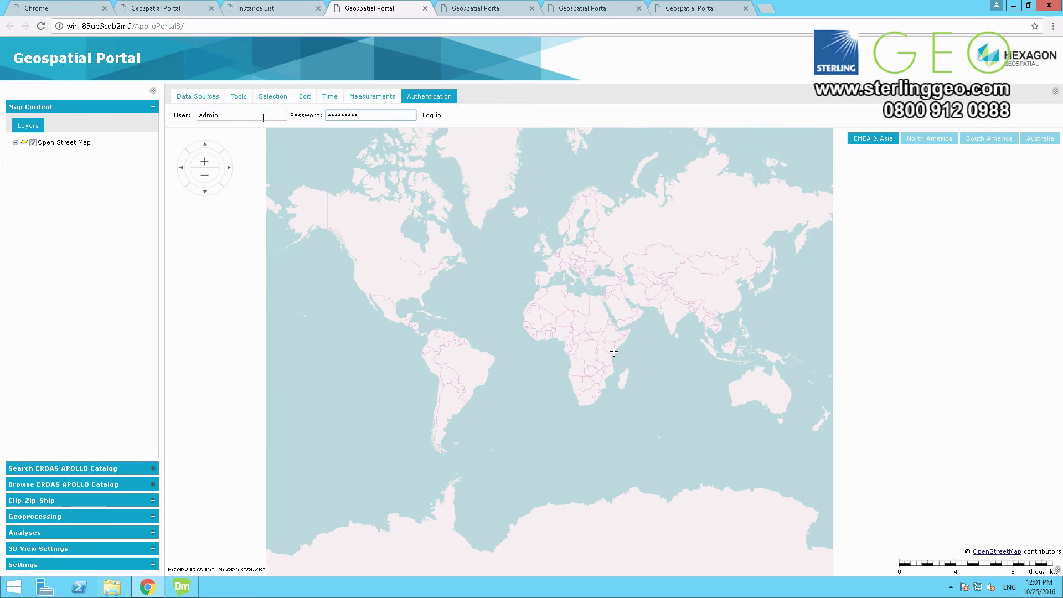
{"action": "key", "text": "Return"}
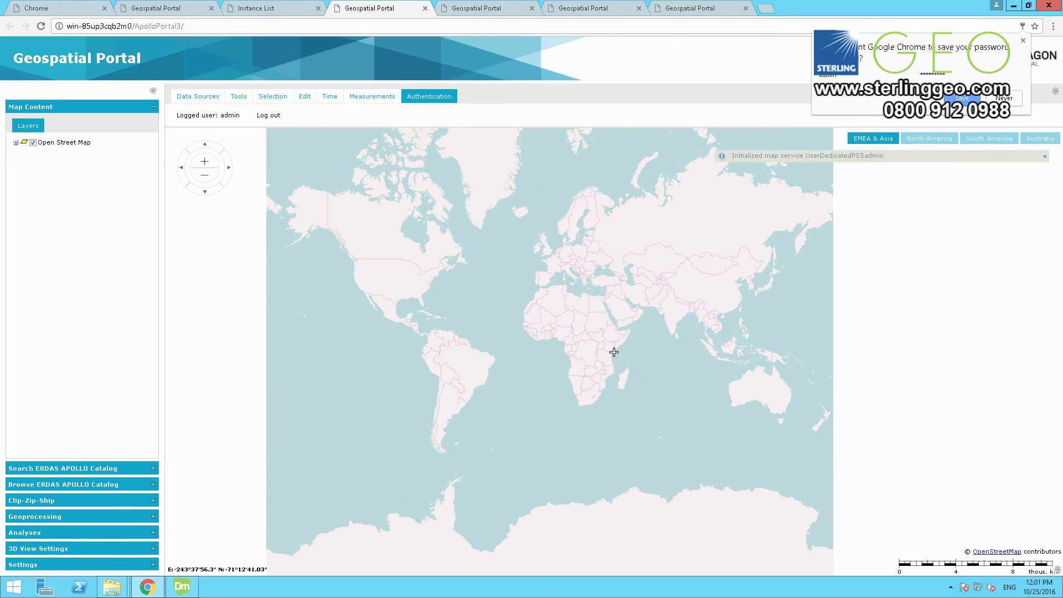